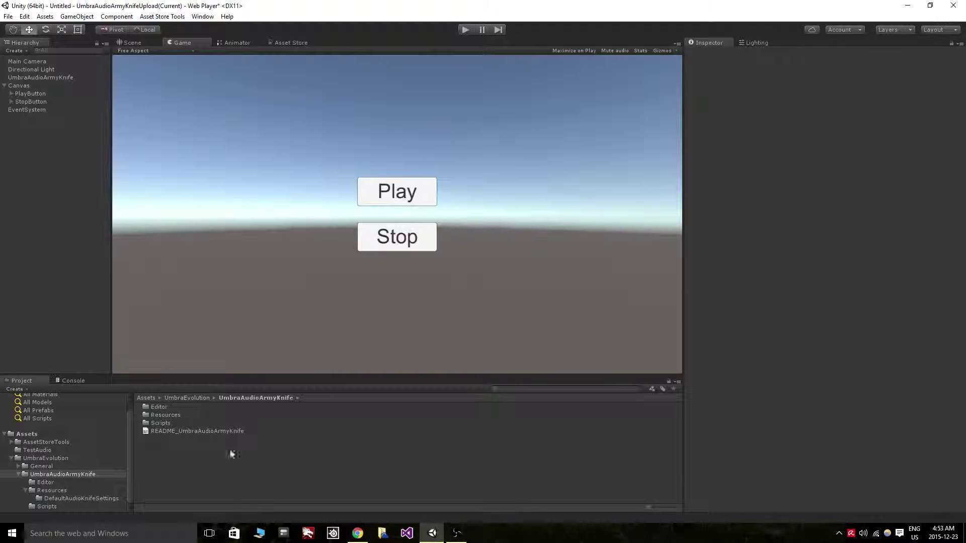
Step: Inspect UmbraAudioArmyKnife's Audio Source and knife settings, then browse the UmbraEvolution General folder
click(63, 79)
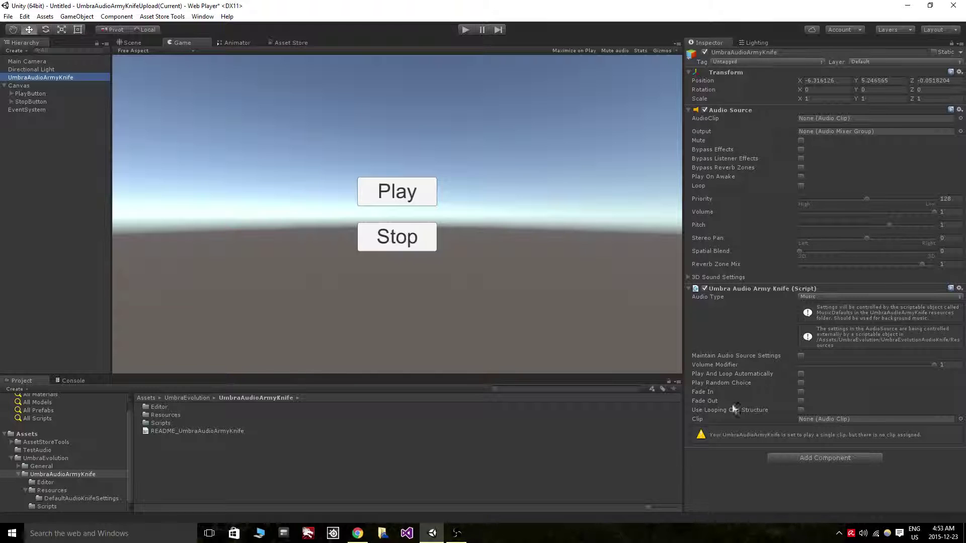
mouse_move(731, 387)
click(46, 466)
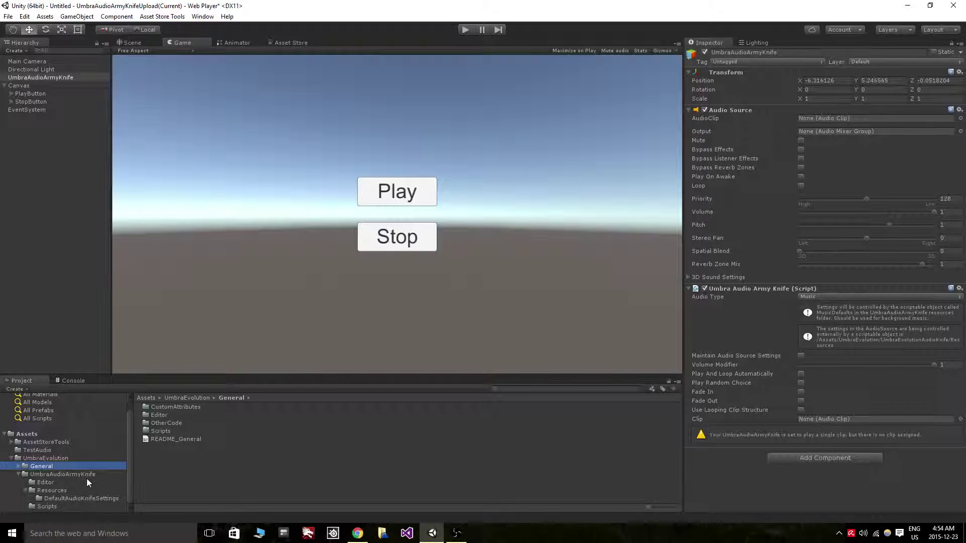
Step: Browse the UmbraAudioArmyKnife Editor, Scripts and Resources folders and view the AudioKnifeSettings script source
click(70, 476)
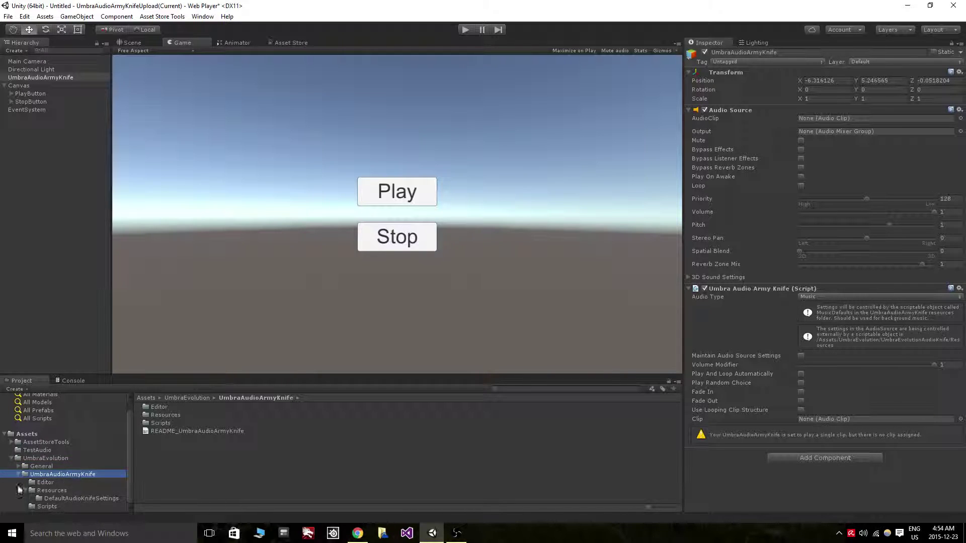
click(19, 475)
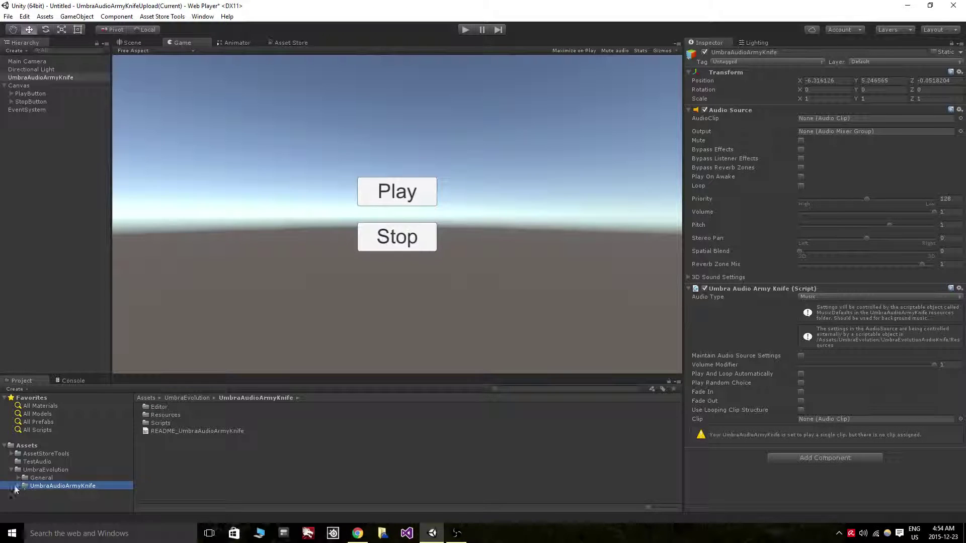
click(20, 485)
scroll(64, 506, down, 1)
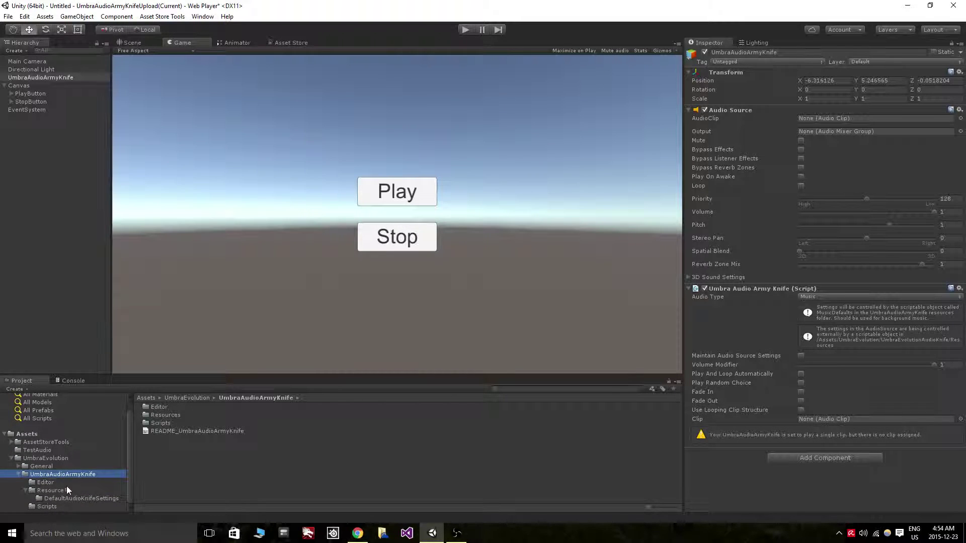
click(66, 482)
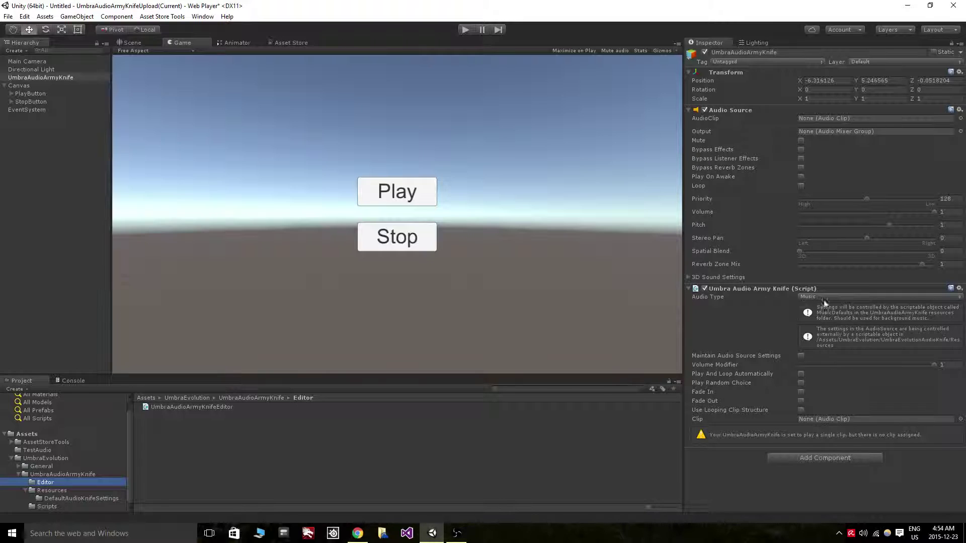
click(76, 506)
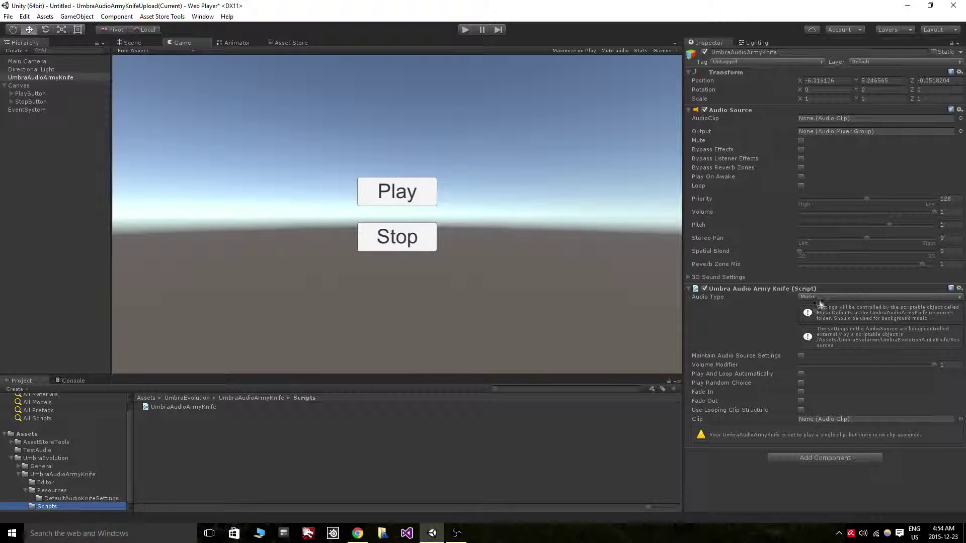
click(75, 498)
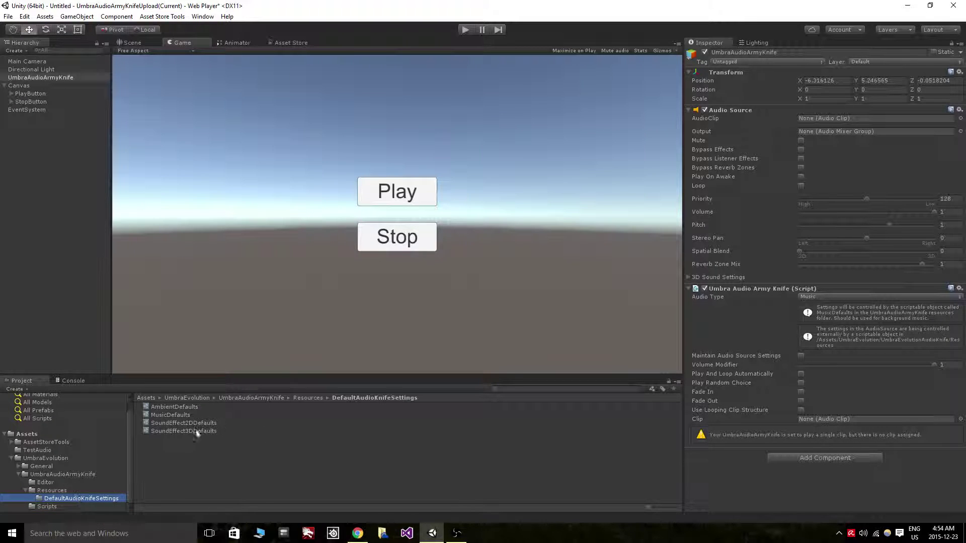
click(59, 488)
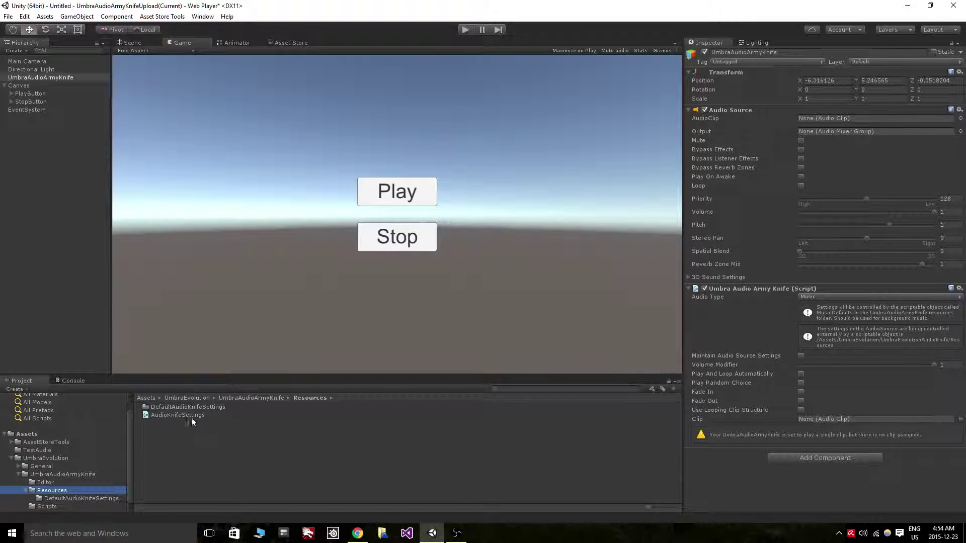
click(183, 418)
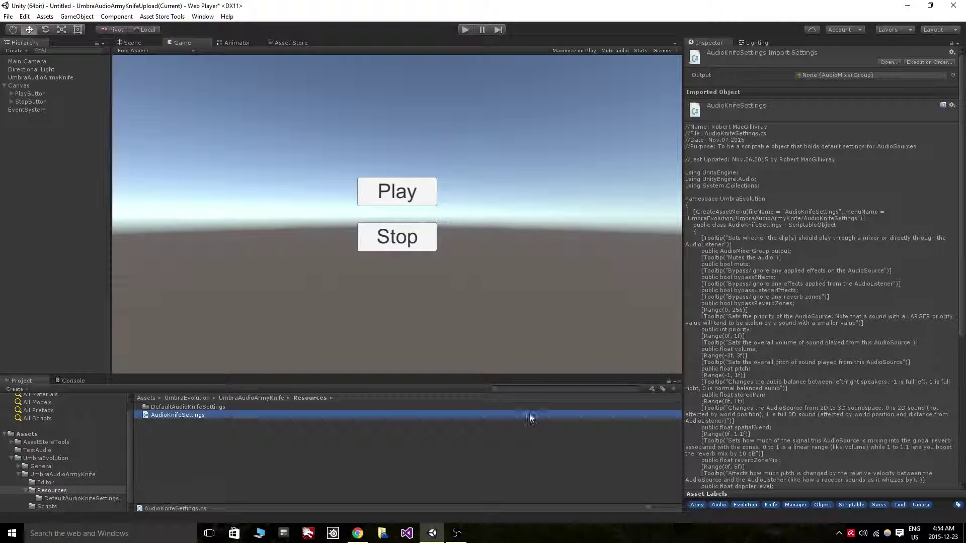
Step: Inspect the AmbientDefaults, MusicDefaults, SoundEffect2DDefaults and SoundEffect3DDefaults assets, then reselect UmbraAudioArmyKnife
click(53, 489)
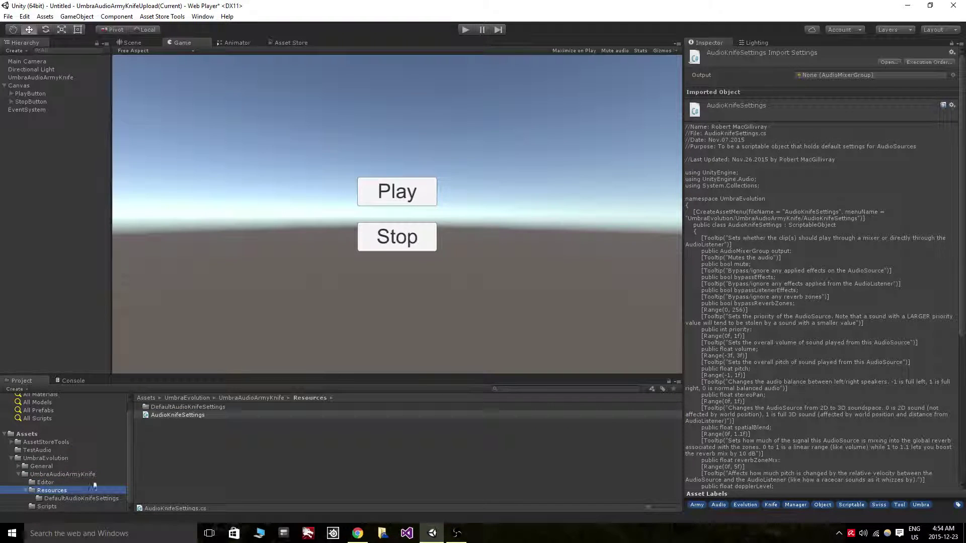
double_click(171, 407)
click(180, 408)
click(180, 415)
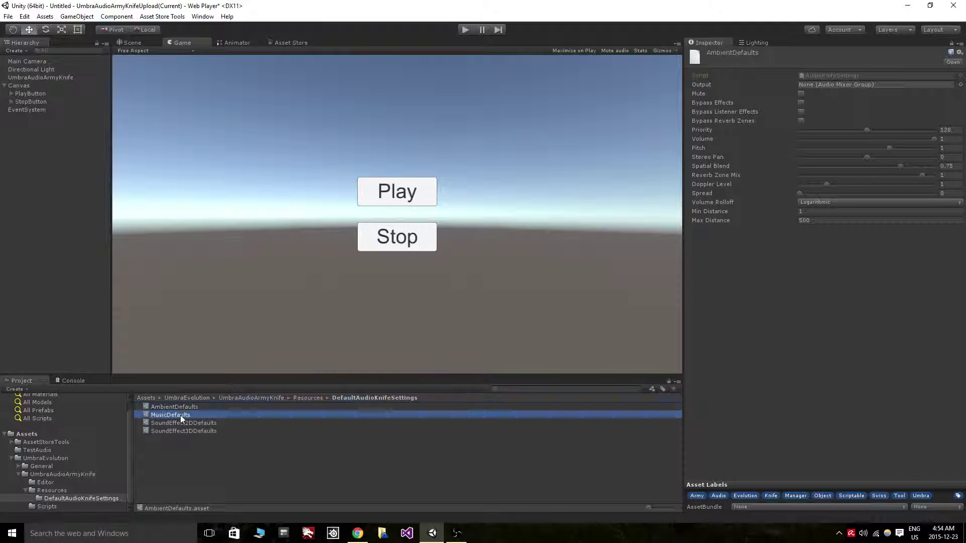
click(181, 422)
click(179, 431)
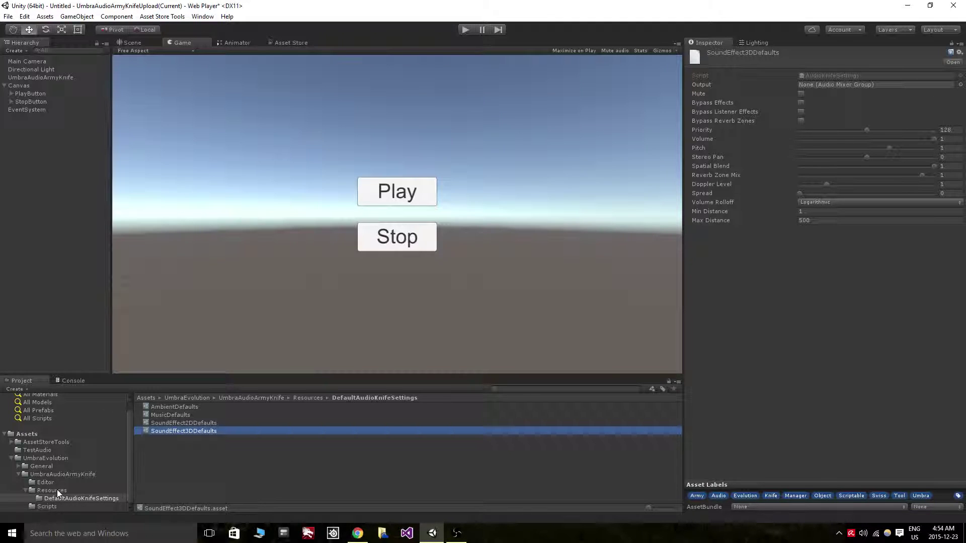
click(43, 77)
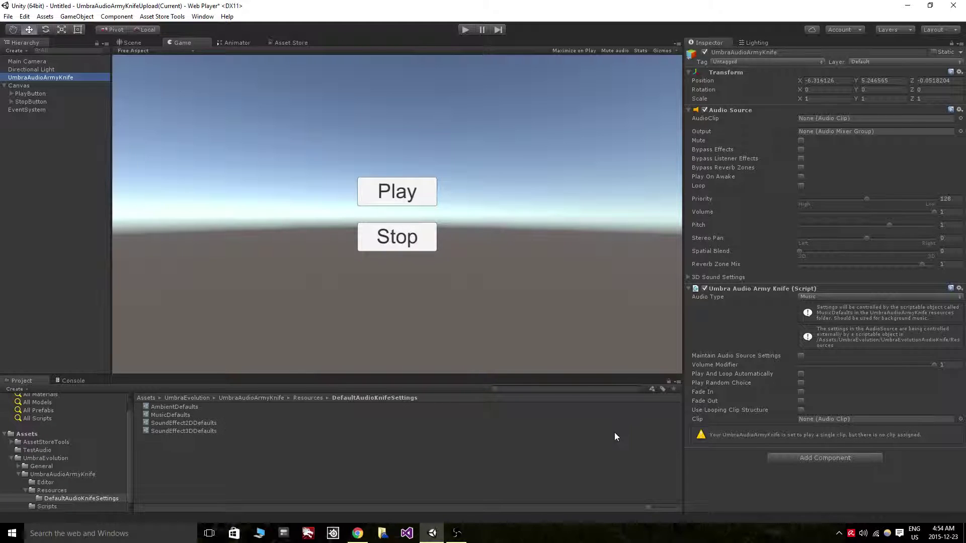
Step: Set the knife's Audio Type to Ambient and lower AmbientDefaults Spatial Blend to 0, checking the object
click(815, 296)
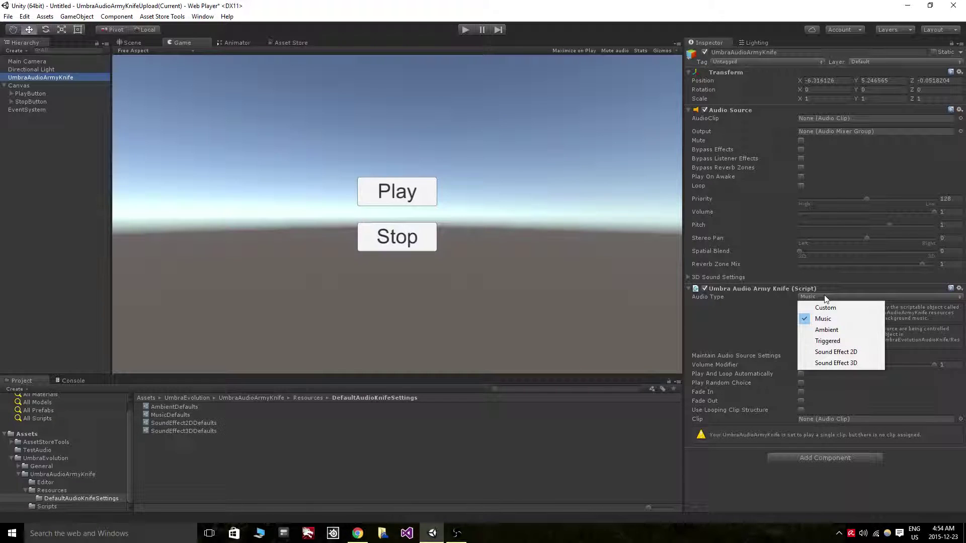
click(827, 330)
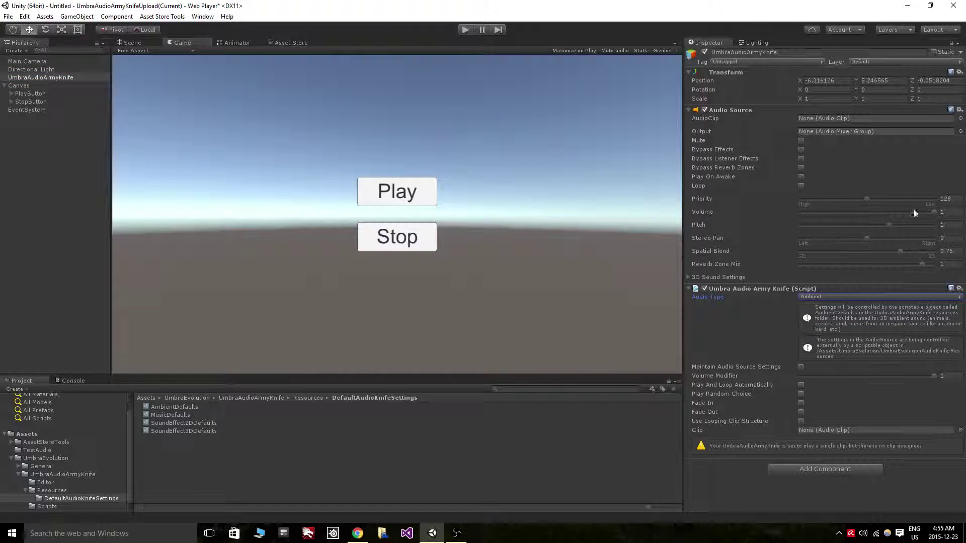
click(197, 409)
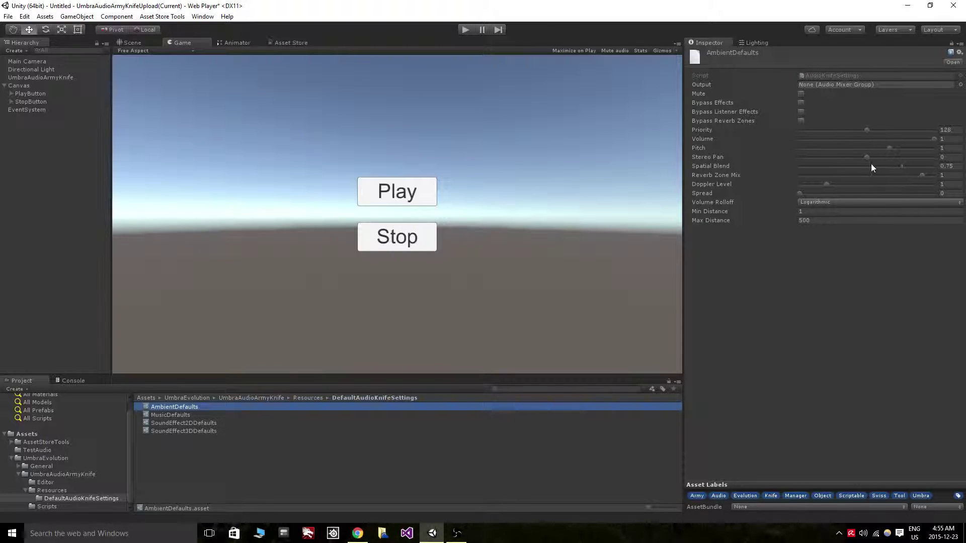
drag(871, 165, 765, 177)
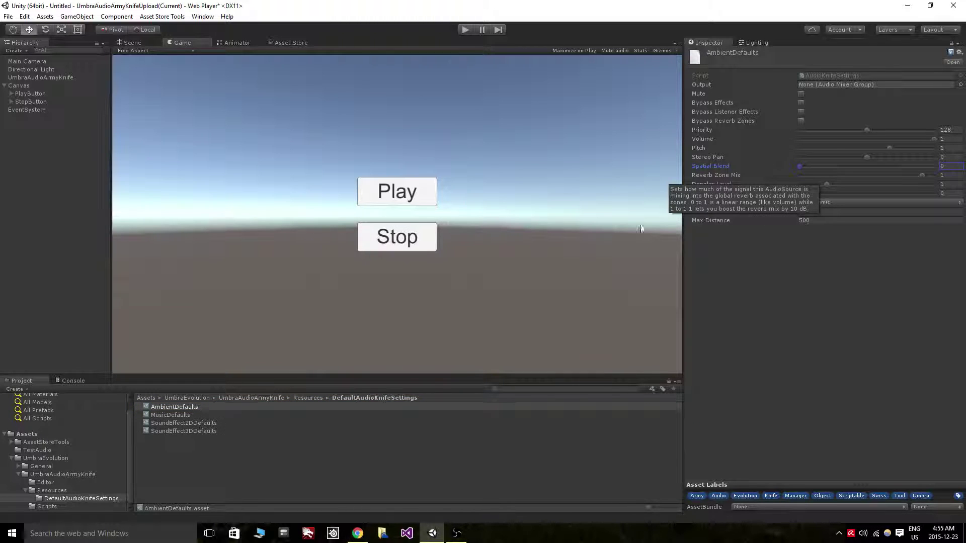
click(51, 78)
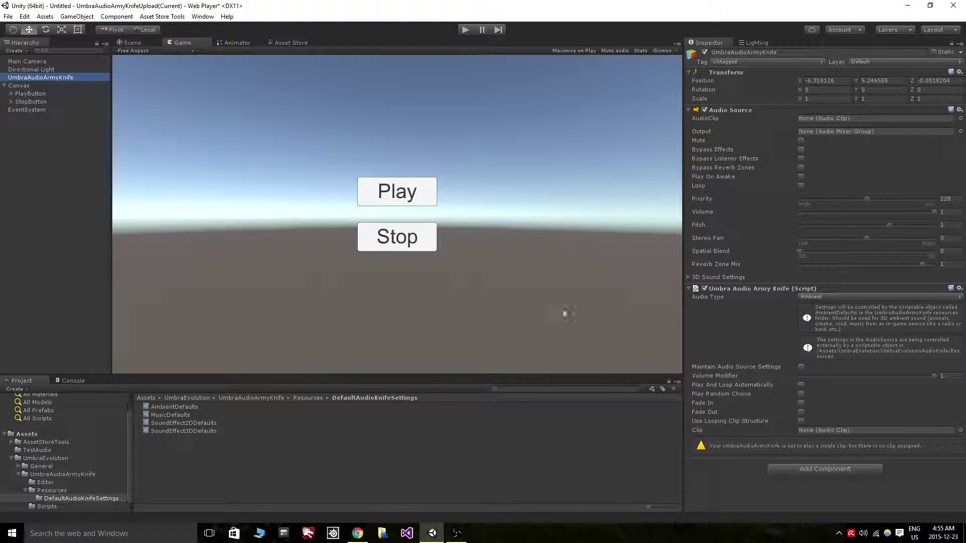
click(812, 252)
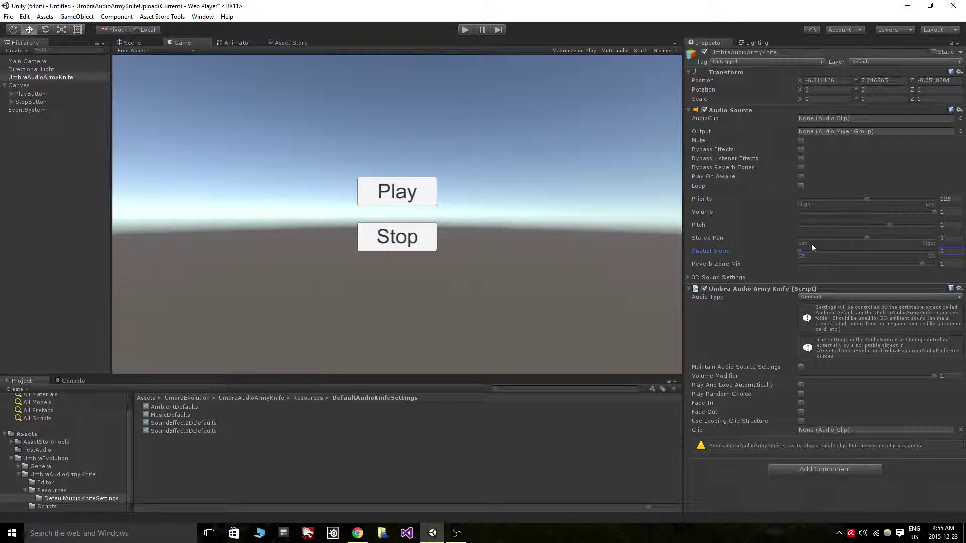
click(54, 78)
Step: Duplicate the knife up to thirteen copies and set AmbientDefaults Spatial Blend to 0.75
key(ctrl+d)
key(ctrl+d)
key(ctrl+d)
key(ctrl+d)
key(ctrl+d)
key(ctrl+d)
key(ctrl+d)
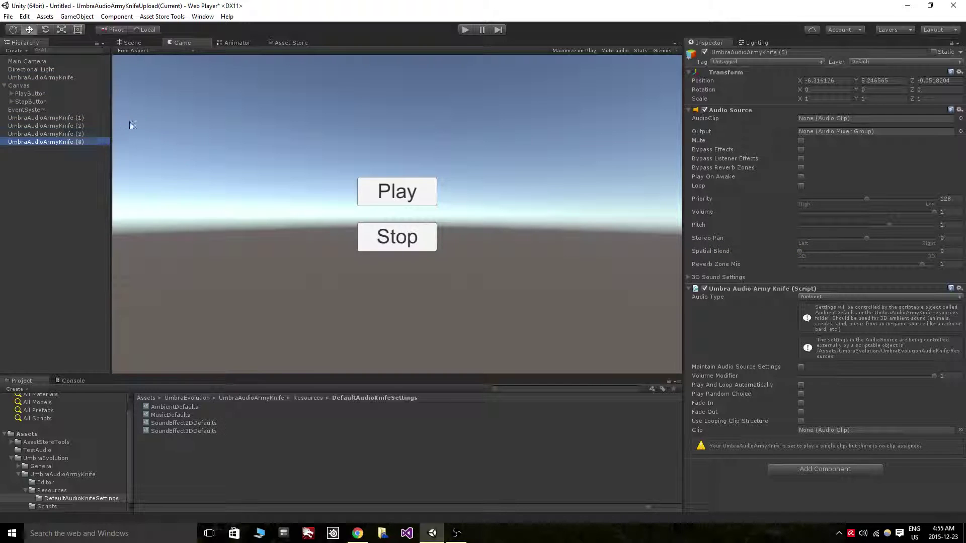
key(ctrl+d)
key(ctrl+d)
key(ctrl+d)
key(ctrl+d)
key(ctrl+d)
key(ctrl+d)
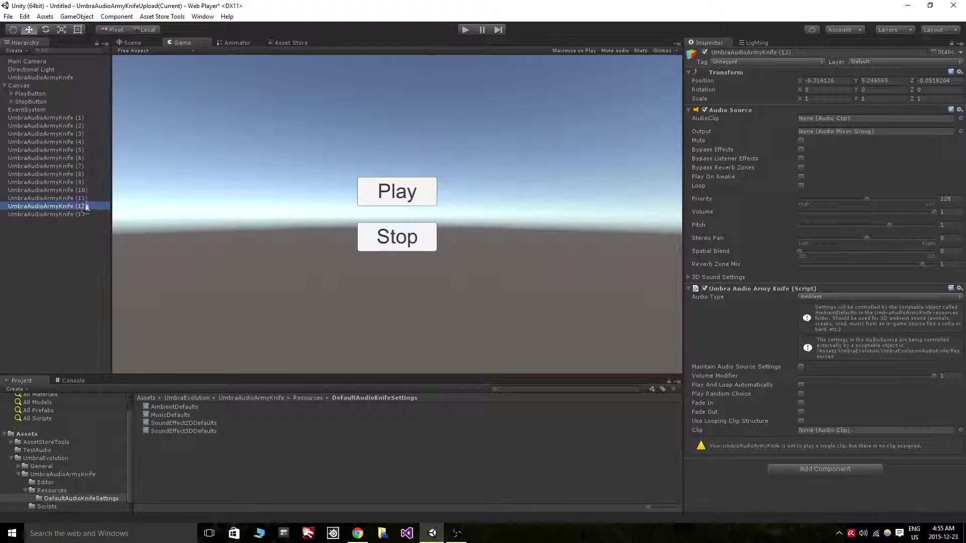
click(61, 142)
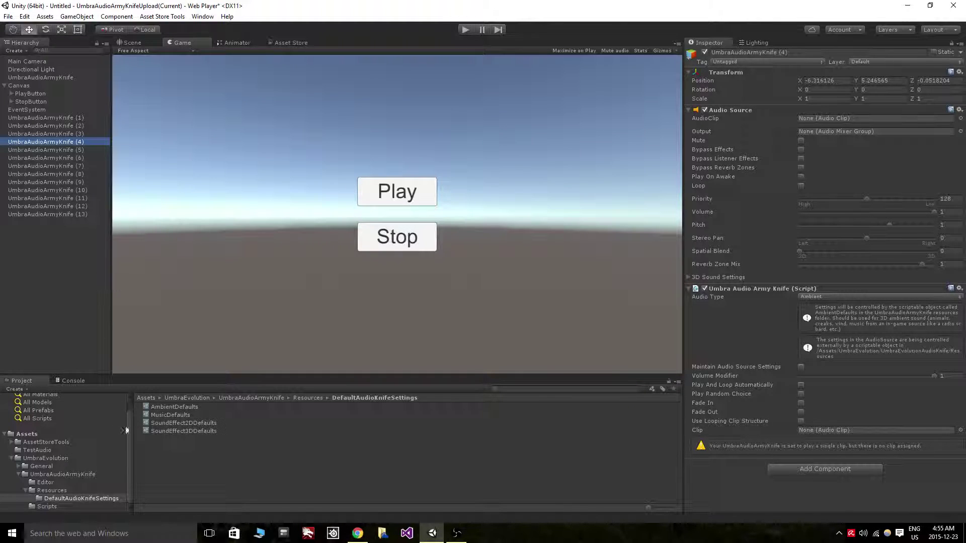
click(176, 408)
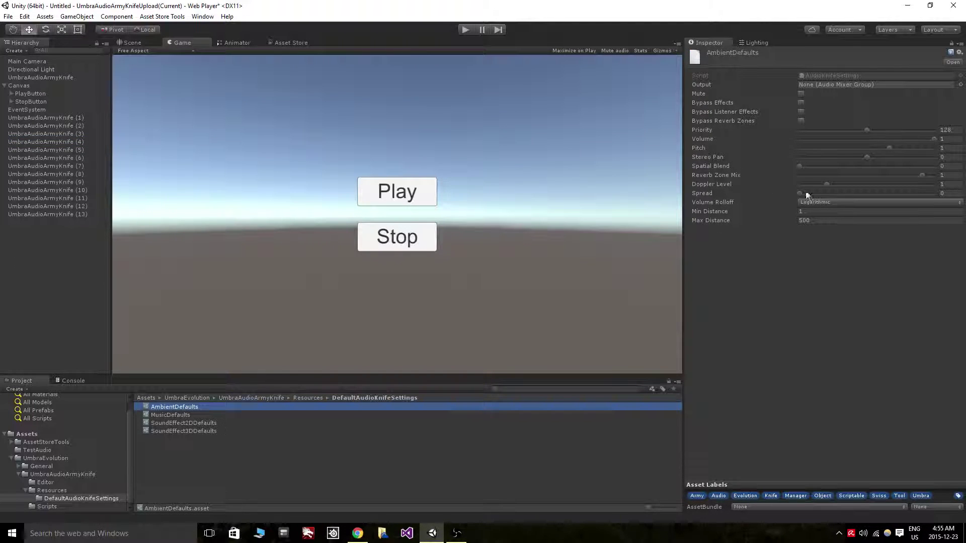
click(948, 166)
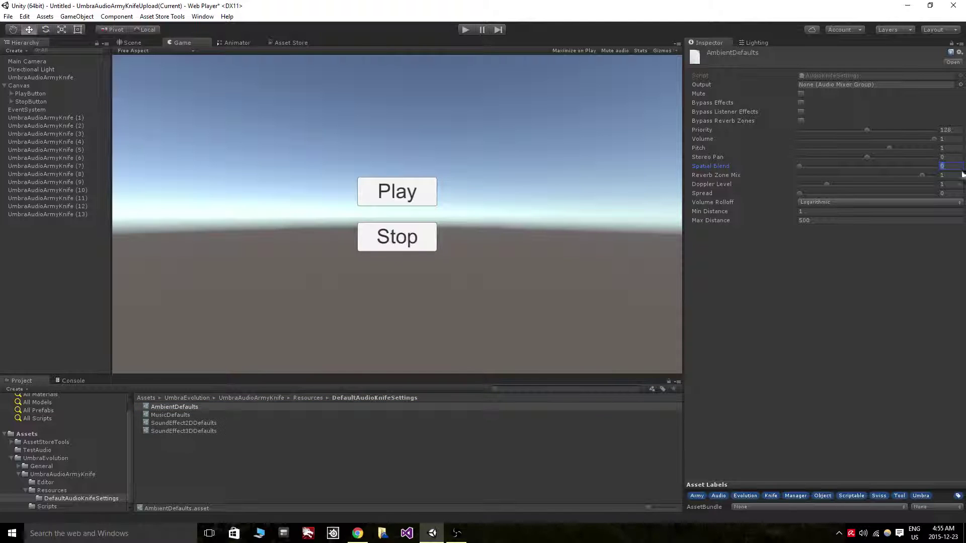
text(0.75)
Step: Check copies (4), (10) and (3) pick up the new Spatial Blend, reviewing their 3D sound settings
click(68, 142)
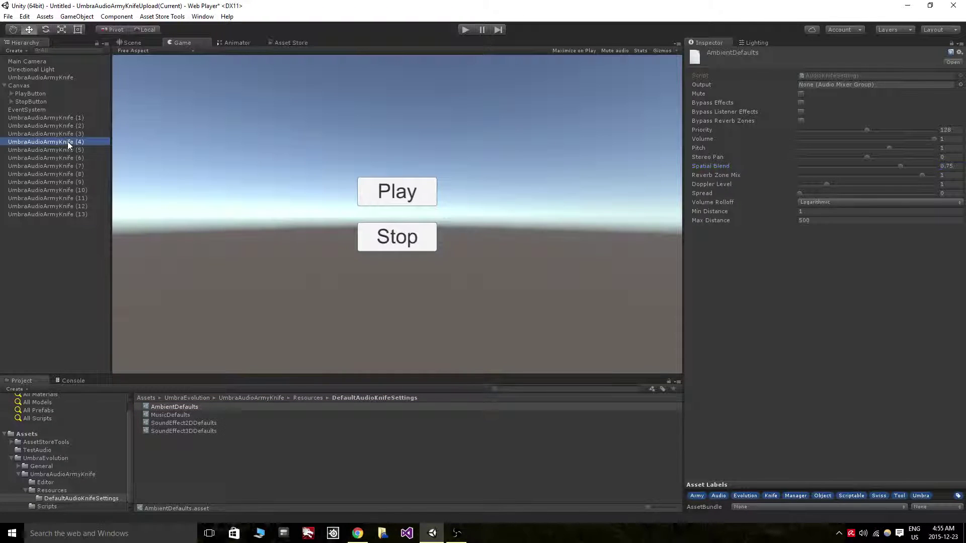
click(76, 190)
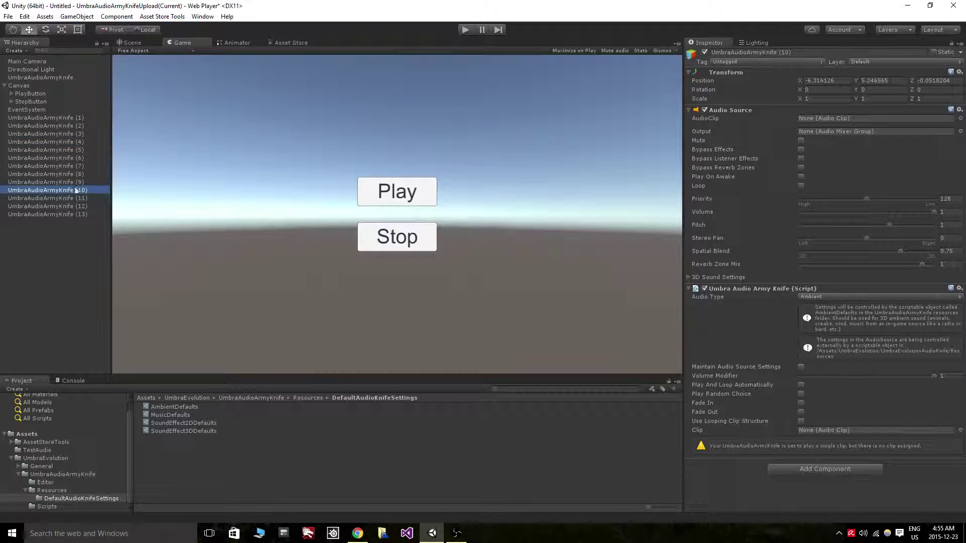
click(85, 134)
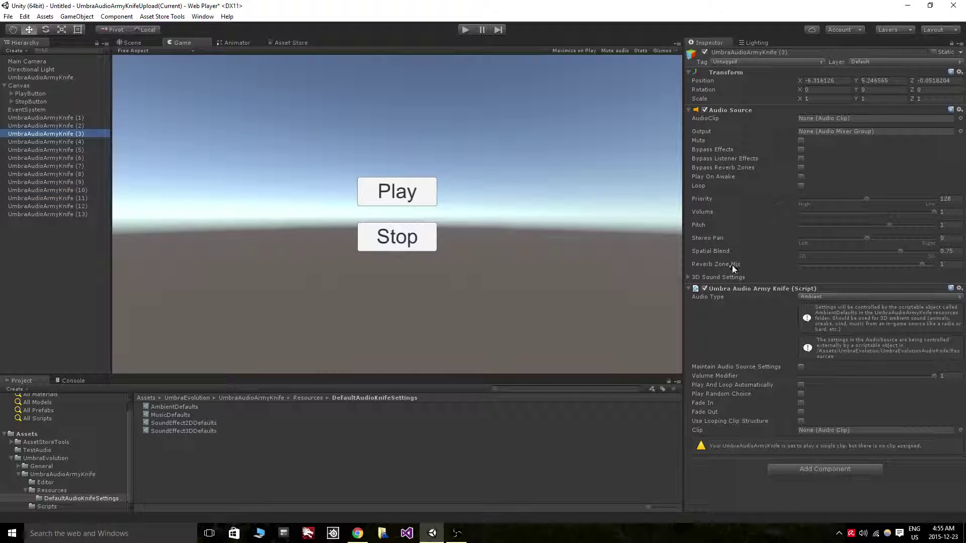
click(725, 277)
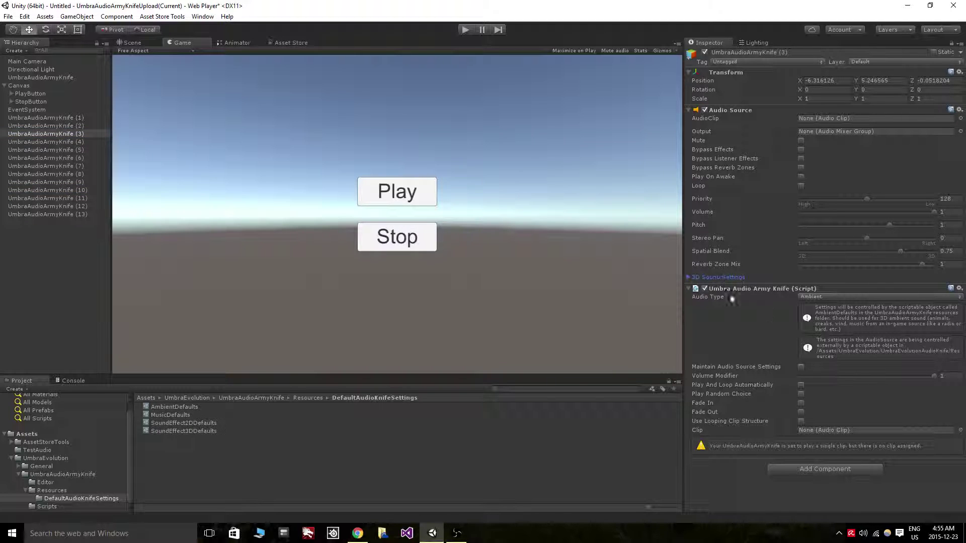
click(694, 278)
scroll(787, 363, down, 5)
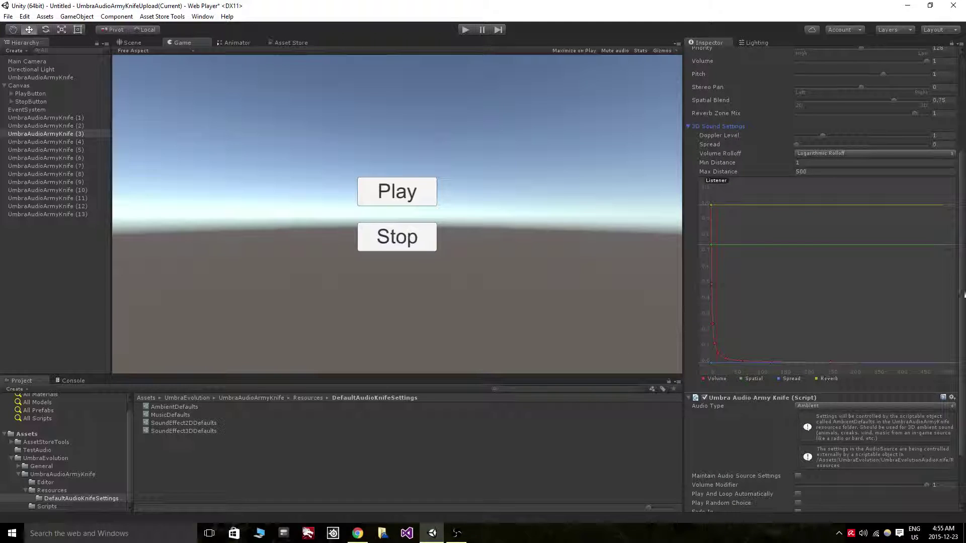
click(691, 129)
Step: Delete all thirteen UmbraAudioArmyKnife copies and reselect the original
click(61, 119)
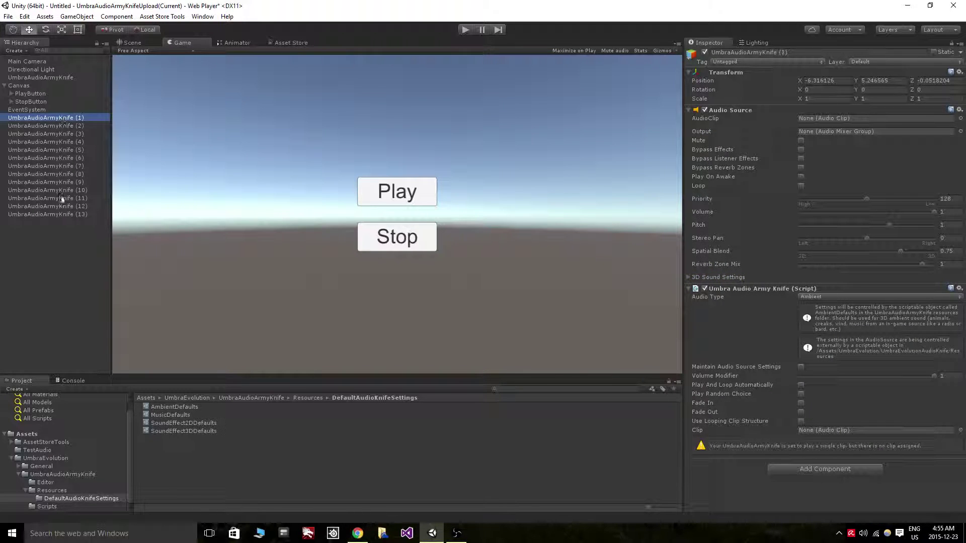
shift+click(75, 215)
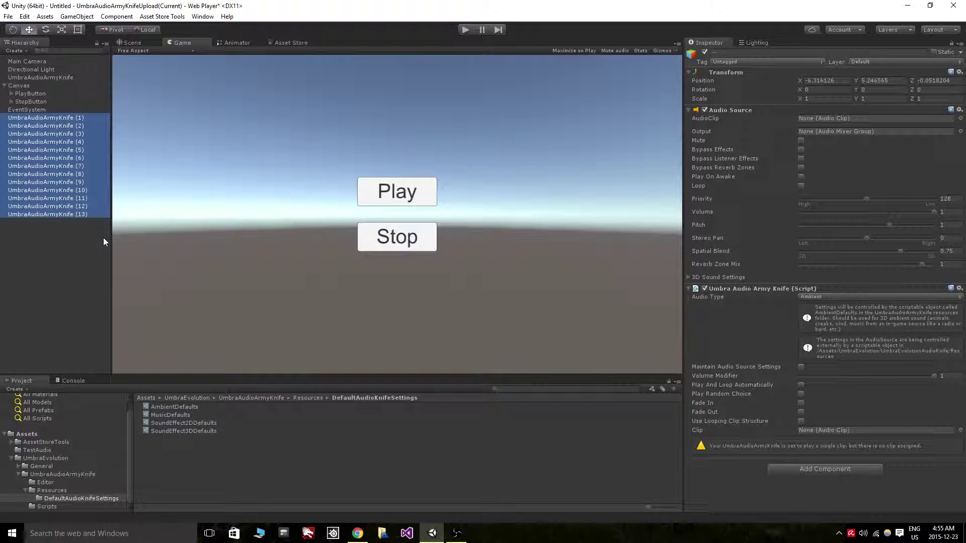
key(Delete)
click(56, 78)
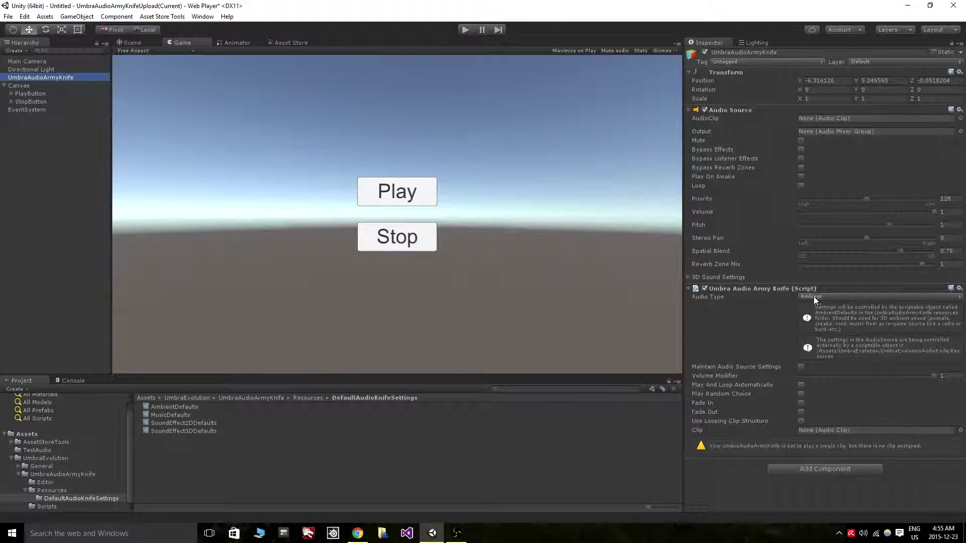
Step: Switch Audio Type to Custom and create an AudioKnifeSettings asset via Assets > Create > UmbraEvolution
click(815, 297)
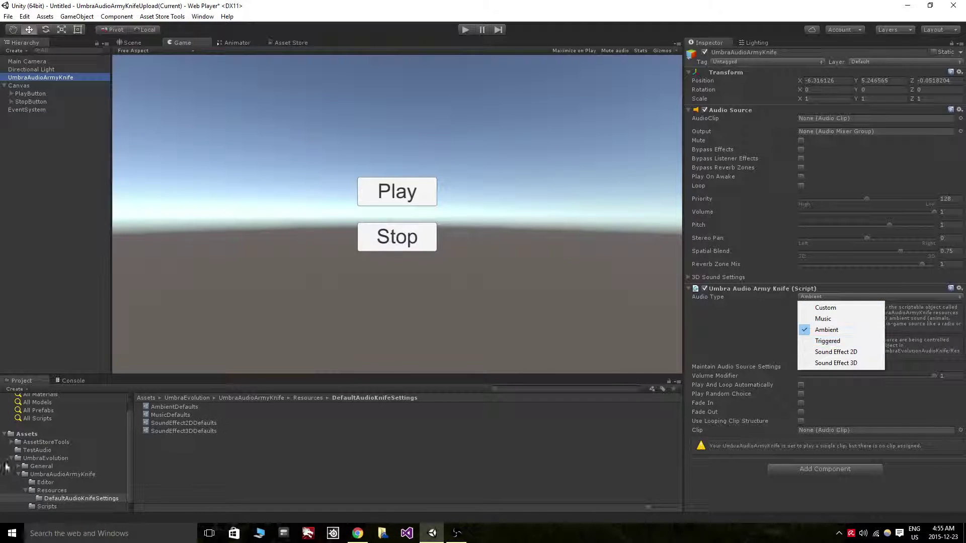
click(825, 308)
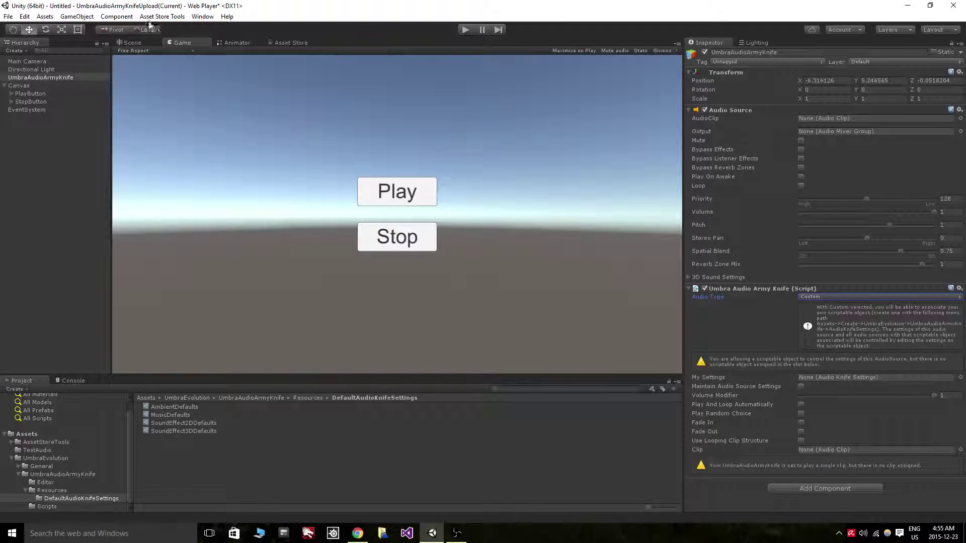
click(52, 18)
mouse_move(60, 29)
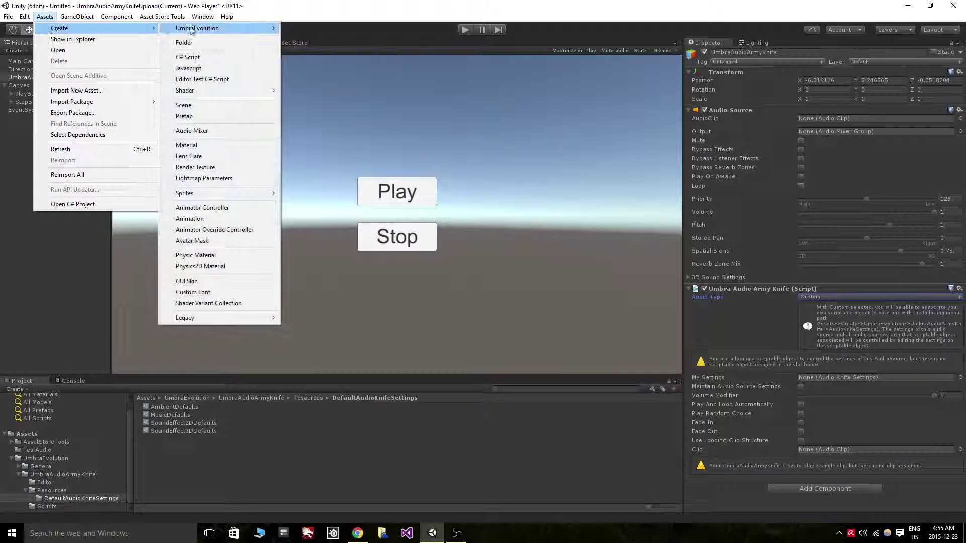
mouse_move(190, 31)
mouse_move(337, 29)
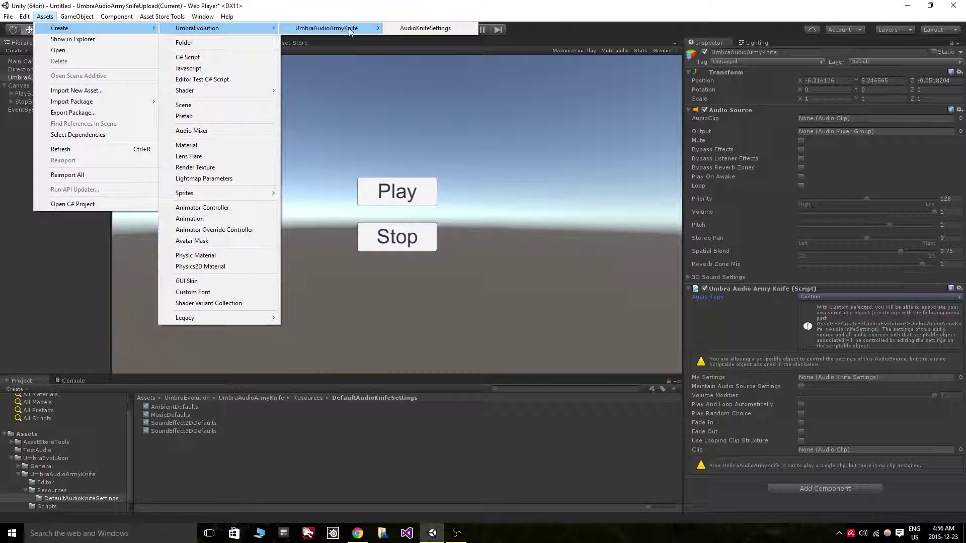
click(423, 28)
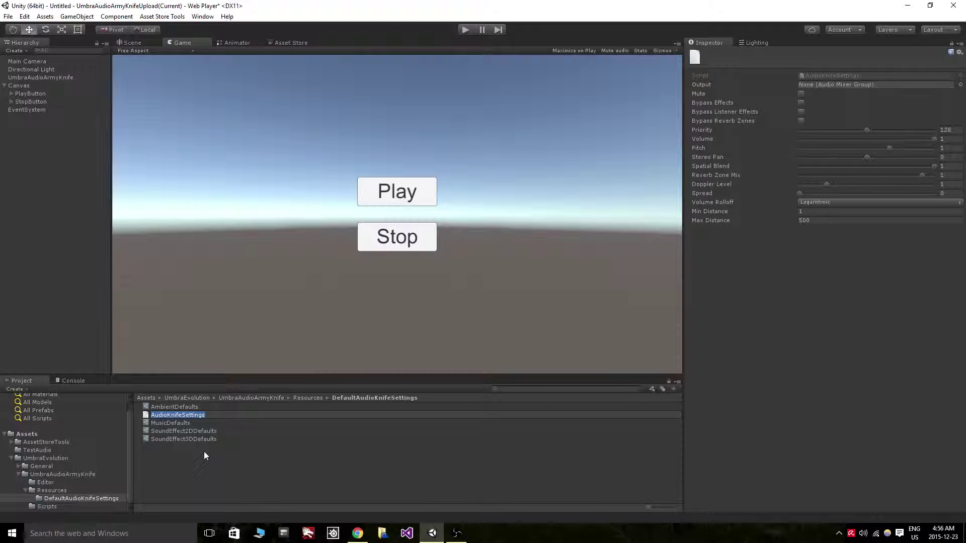
Step: Rename the new settings asset to 'Whatever'
key(BackSpace)
key(BackSpace)
key(BackSpace)
text(Whatever)
key(Return)
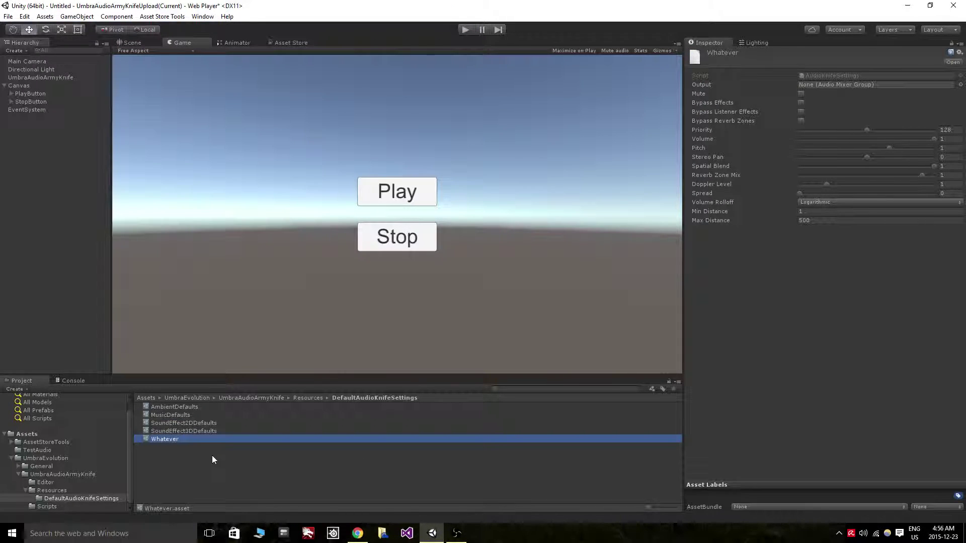
Step: Set Whatever's Priority 156, Volume 0.308, Pitch -0.09, Stereo Pan 0.193, Doppler 2.98, Spread 146
click(853, 148)
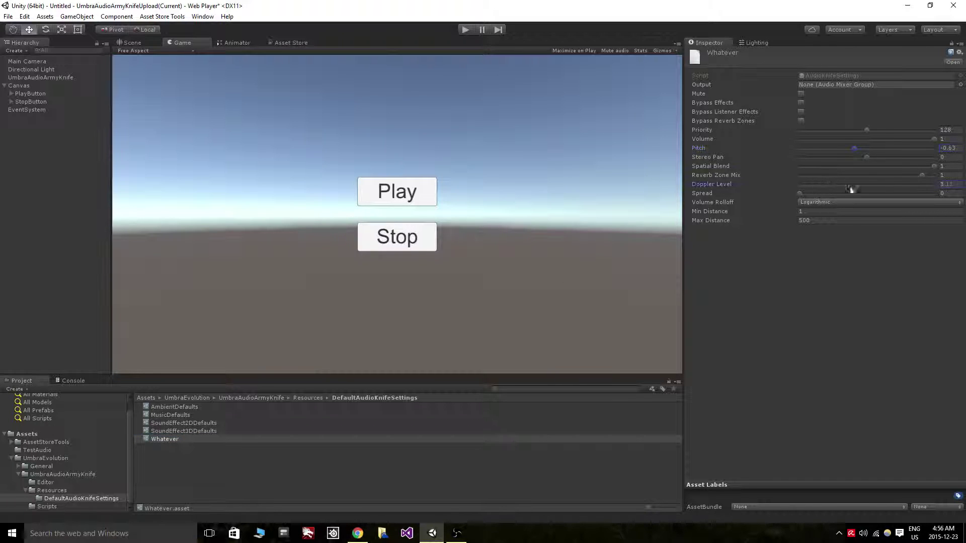
click(879, 185)
click(831, 157)
click(837, 175)
click(865, 148)
click(879, 157)
click(881, 130)
click(841, 139)
click(855, 193)
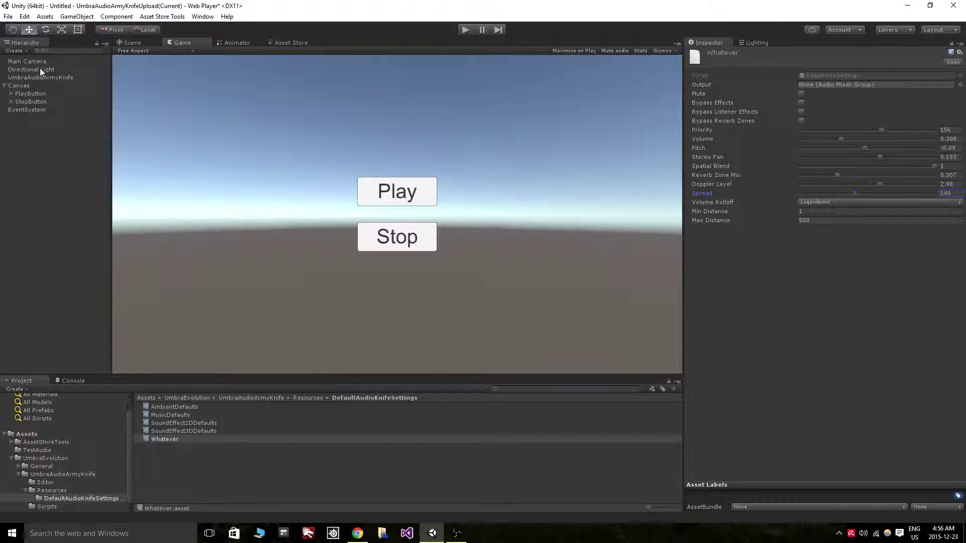
click(50, 77)
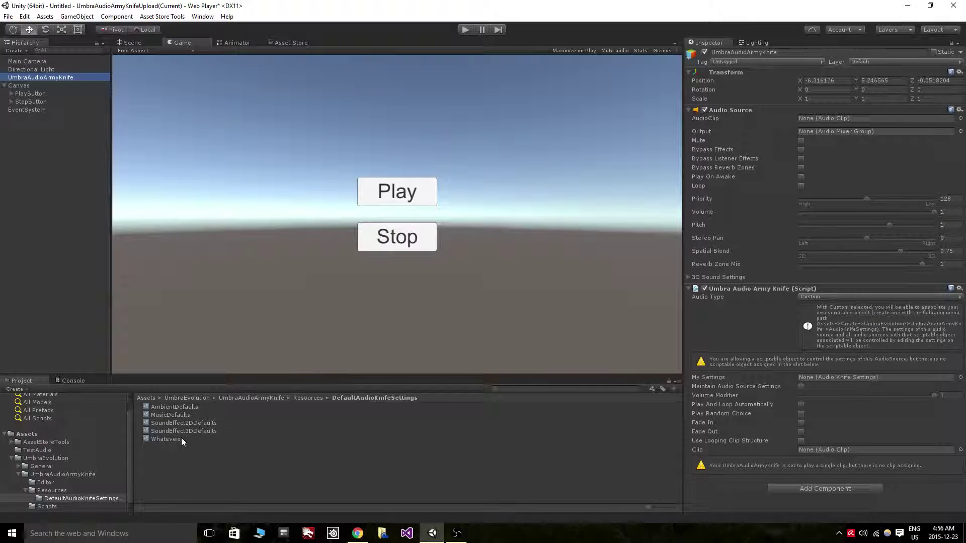
Step: Assign Whatever as the knife's My Settings, then switch its Audio Type to Music
drag(178, 439, 868, 382)
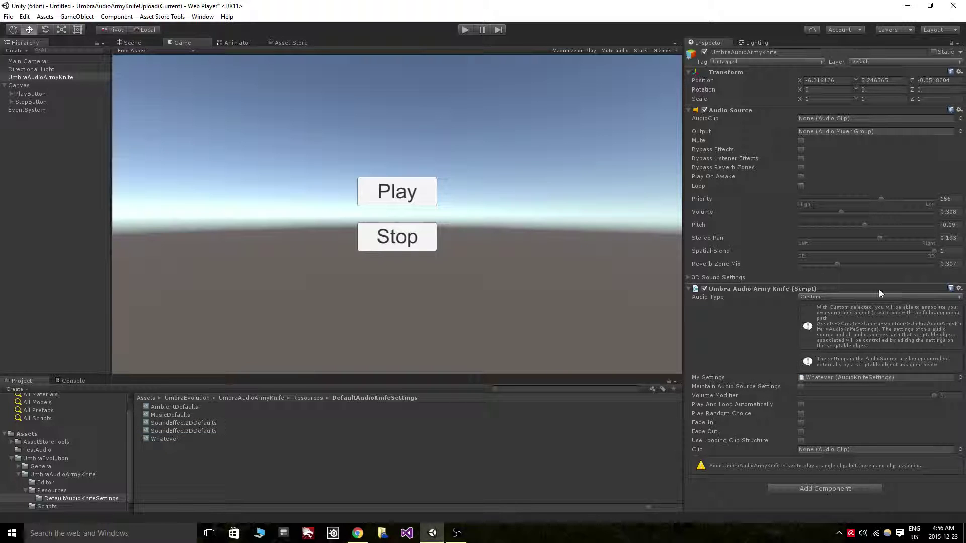
click(845, 296)
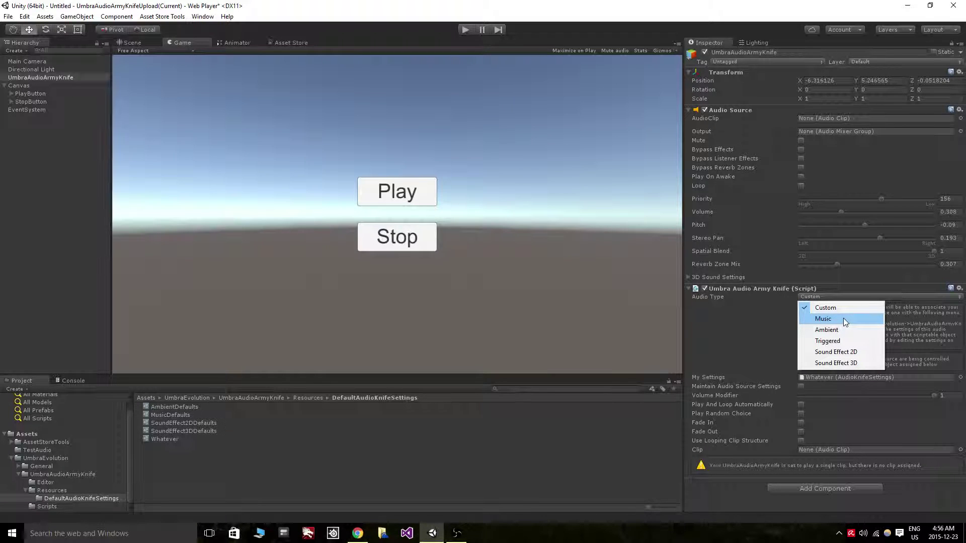
click(845, 319)
Step: Delete the Whatever settings asset from the project and reselect UmbraAudioArmyKnife
click(367, 439)
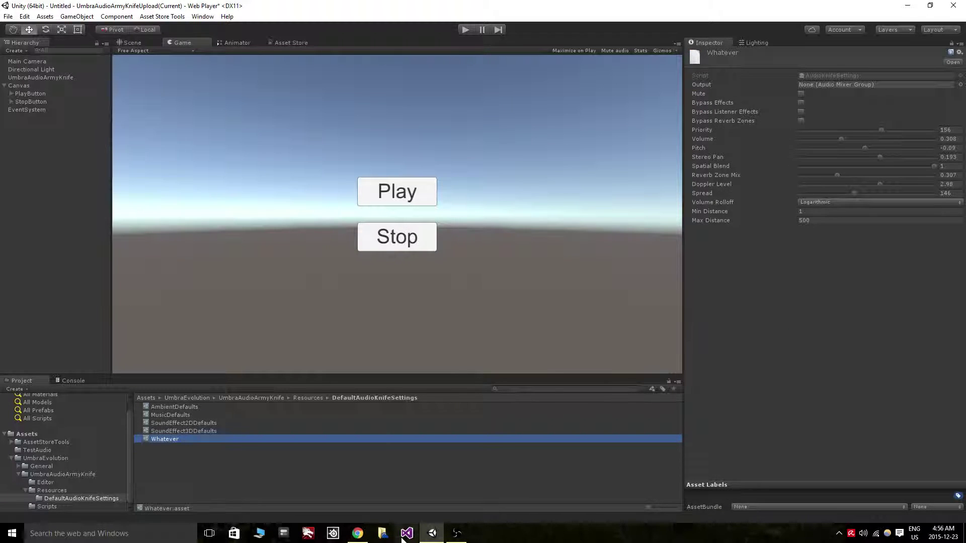
key(Delete)
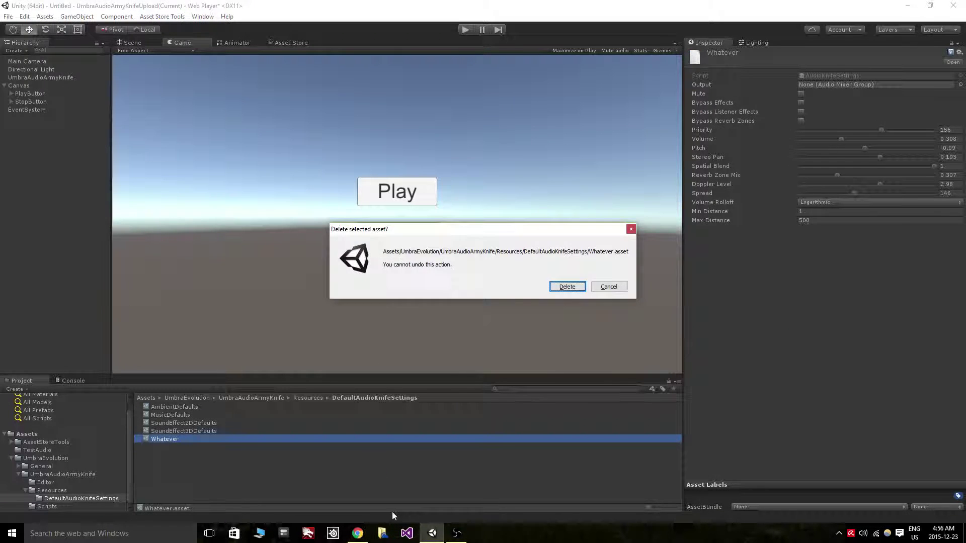
click(566, 288)
click(26, 78)
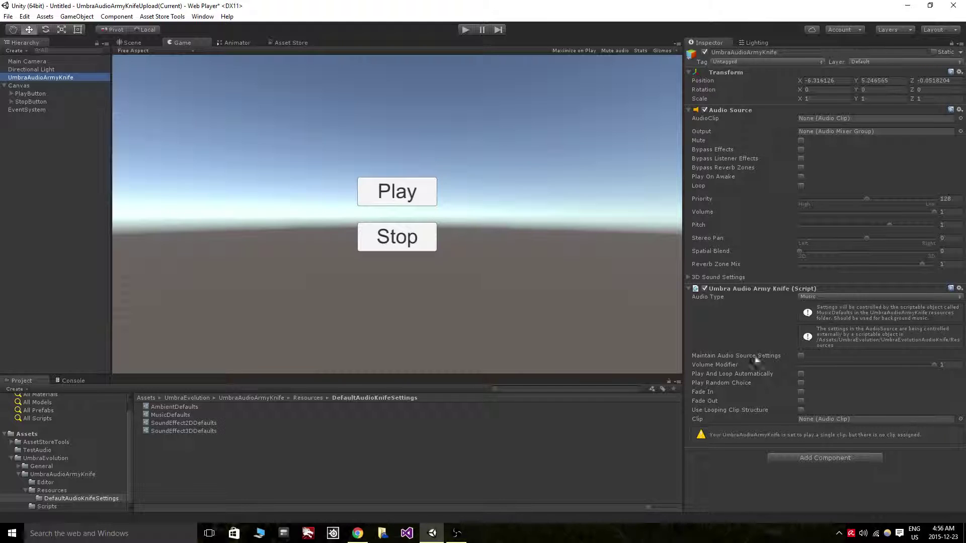
click(801, 355)
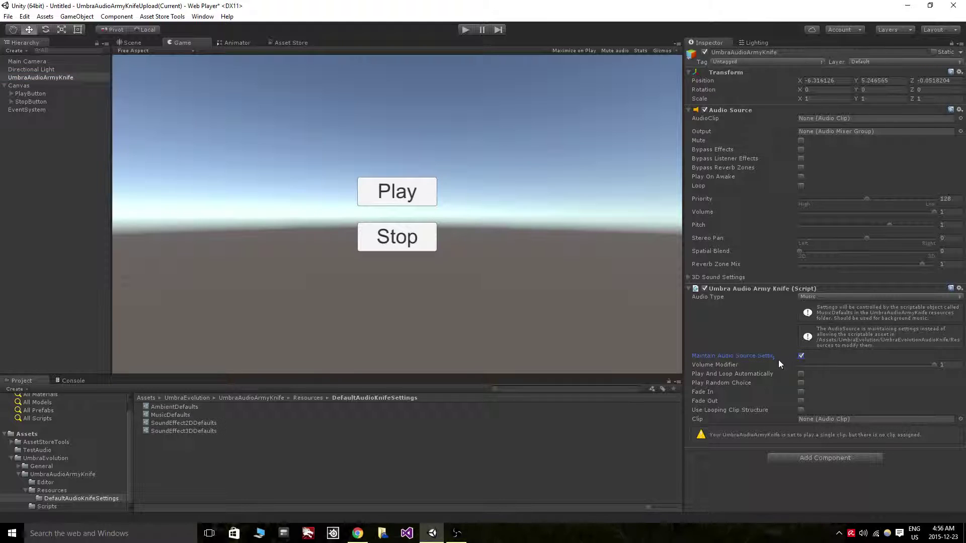
click(840, 201)
click(831, 212)
click(820, 225)
drag(855, 238, 903, 240)
click(801, 356)
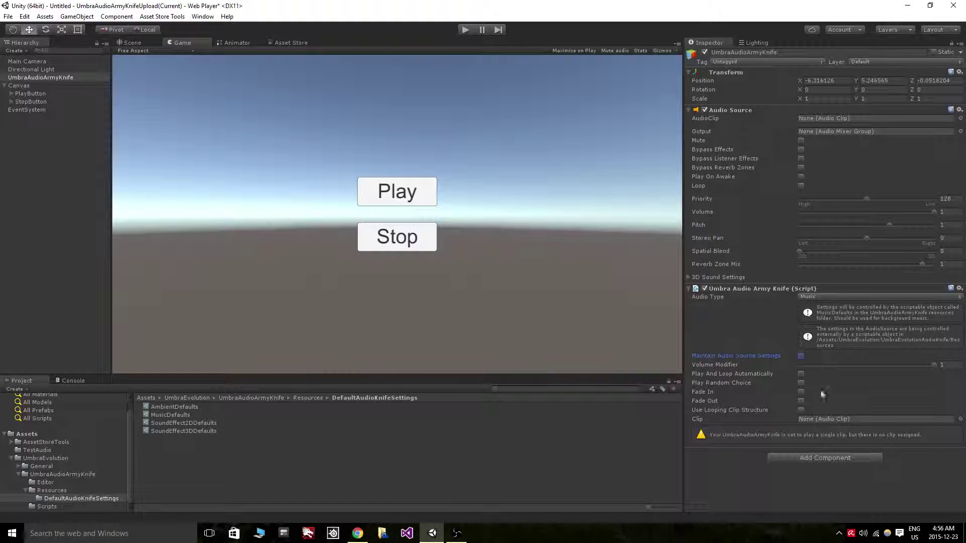
click(930, 366)
click(843, 365)
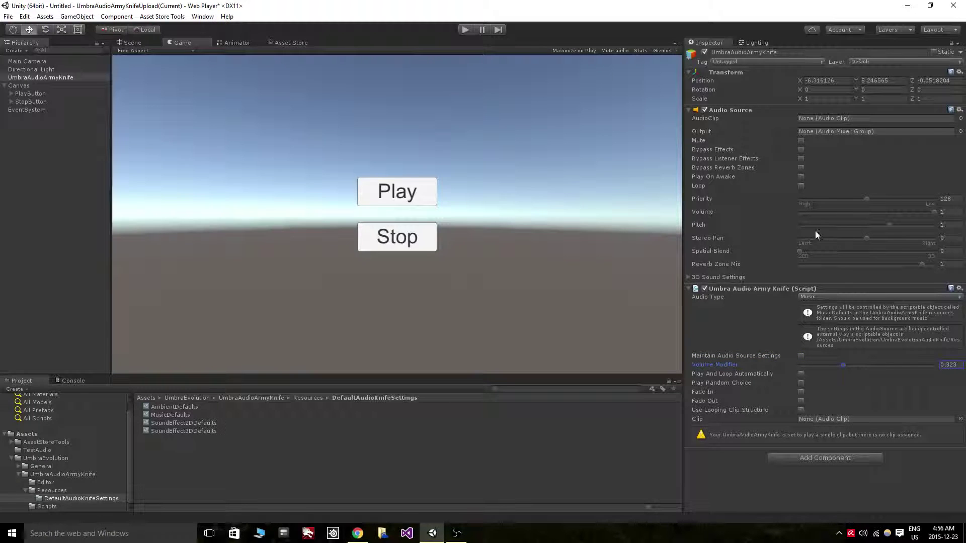
click(934, 365)
drag(850, 364, 844, 360)
Step: Assign the Clip sound from TestAudio to the knife and play it in the running game
click(801, 384)
scroll(815, 443, down, 3)
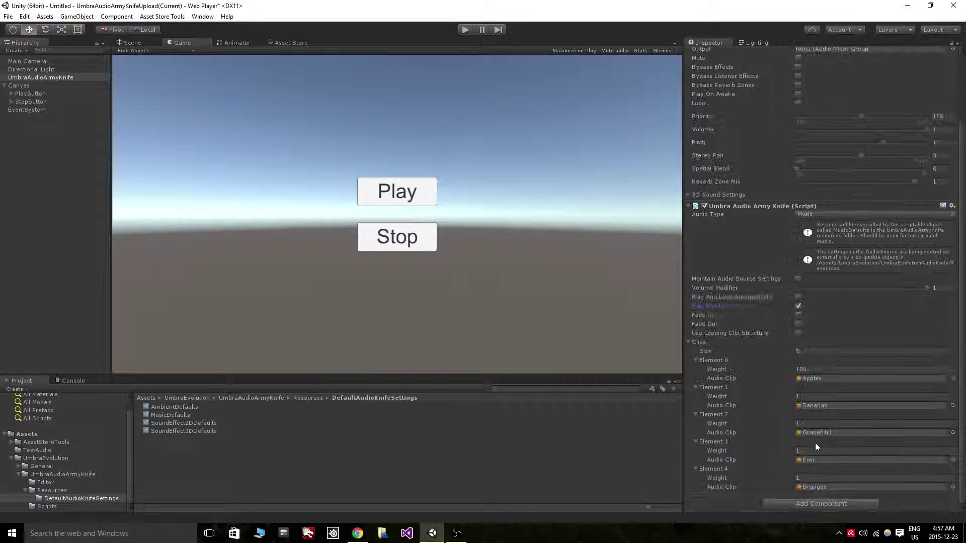
click(798, 306)
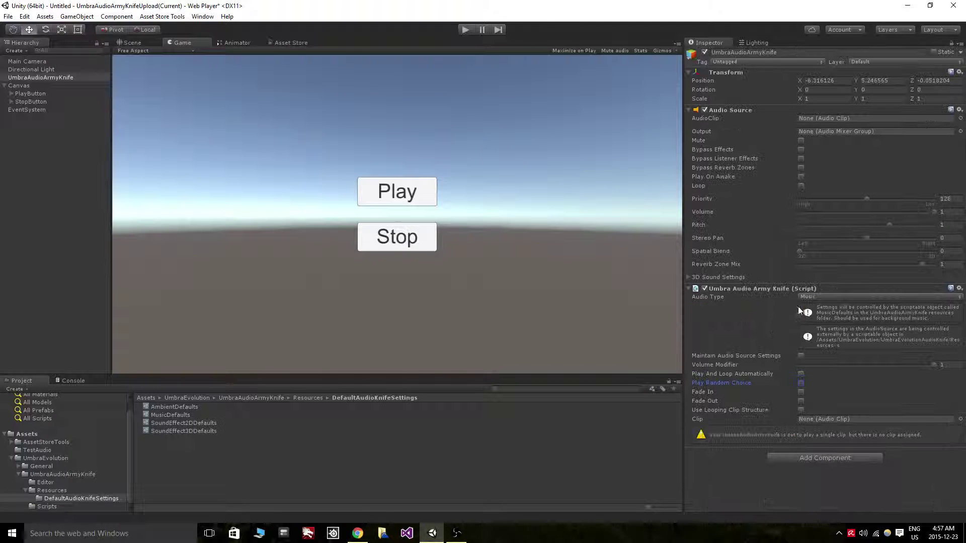
click(36, 450)
drag(157, 423, 847, 421)
click(465, 30)
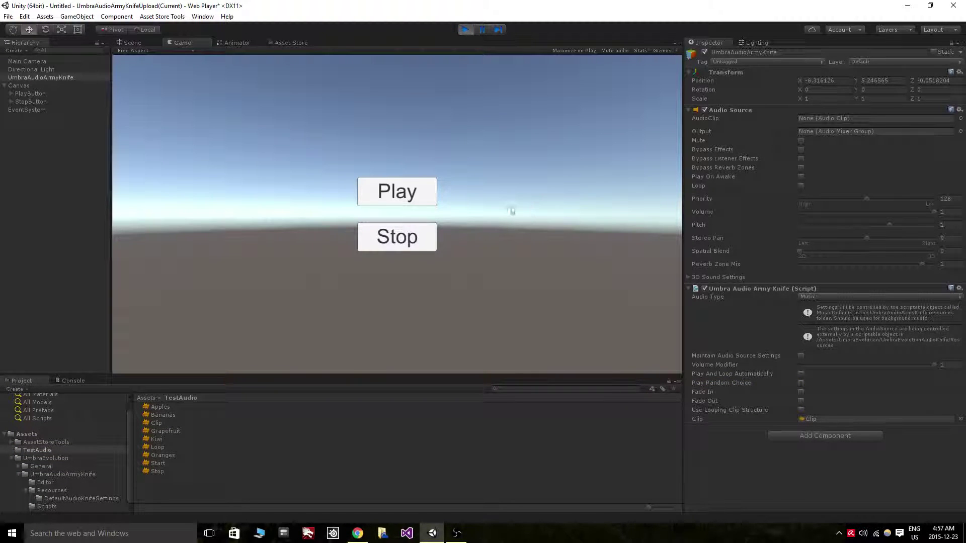
click(393, 196)
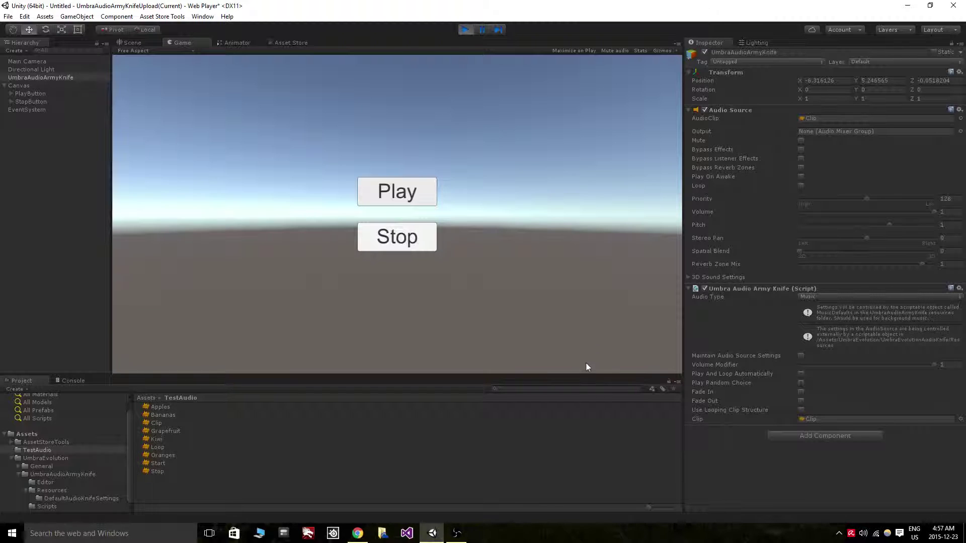
Step: Enable Play Random Choice, set Element 0 weight to 1, and play several random clips
click(800, 384)
scroll(801, 385, down, 3)
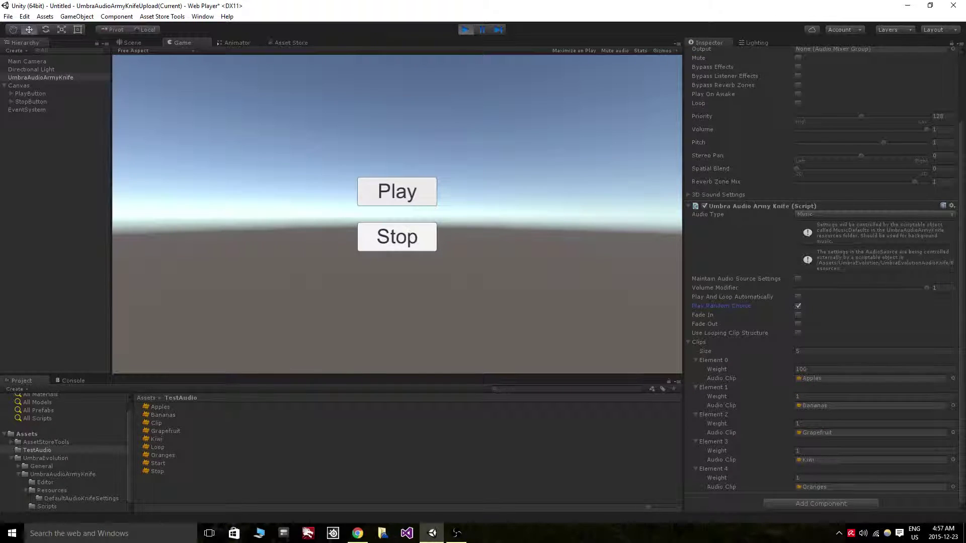
click(818, 370)
text(1)
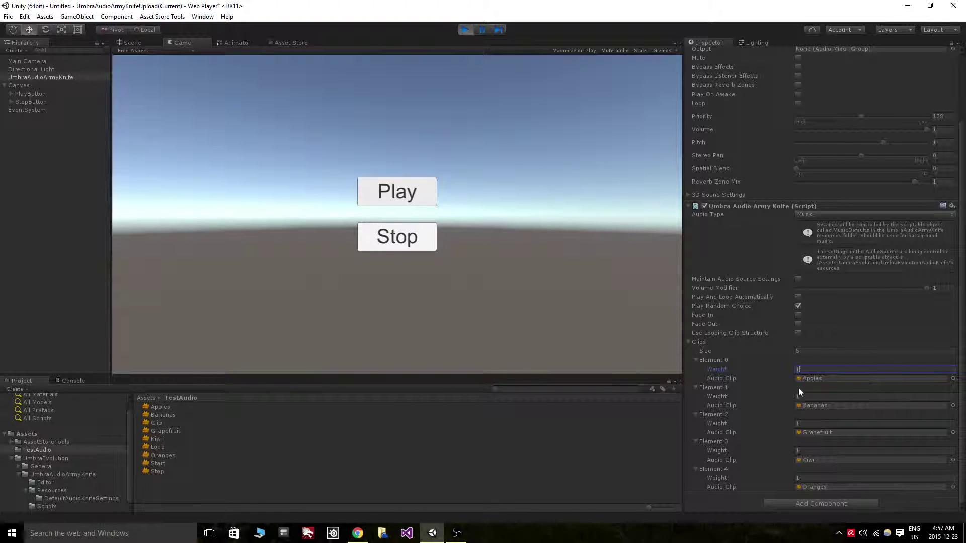
click(406, 196)
click(414, 202)
click(417, 199)
click(417, 199)
Step: Raise the Element 0 (Apples) weight to 100 and play more random clips
click(819, 368)
text(100)
click(406, 187)
click(403, 193)
click(421, 199)
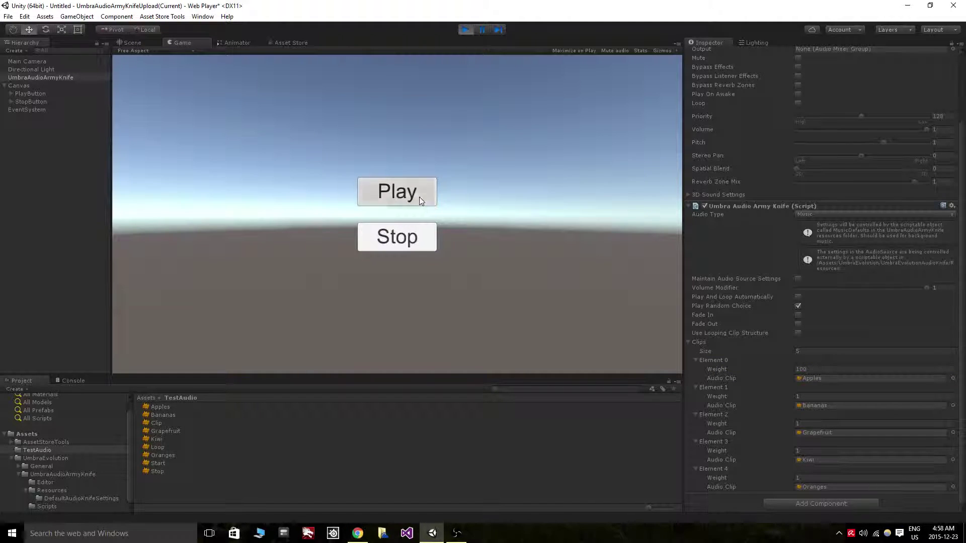
click(421, 197)
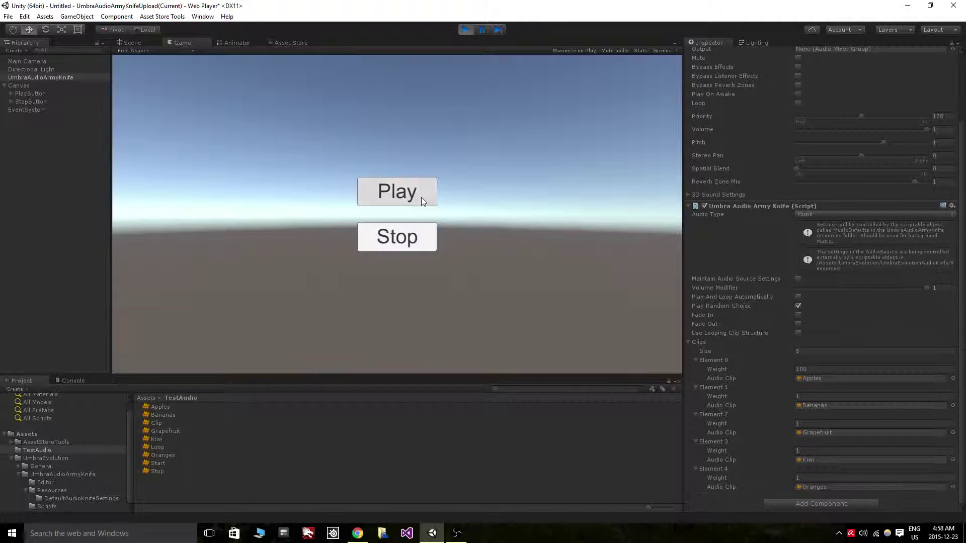
click(423, 200)
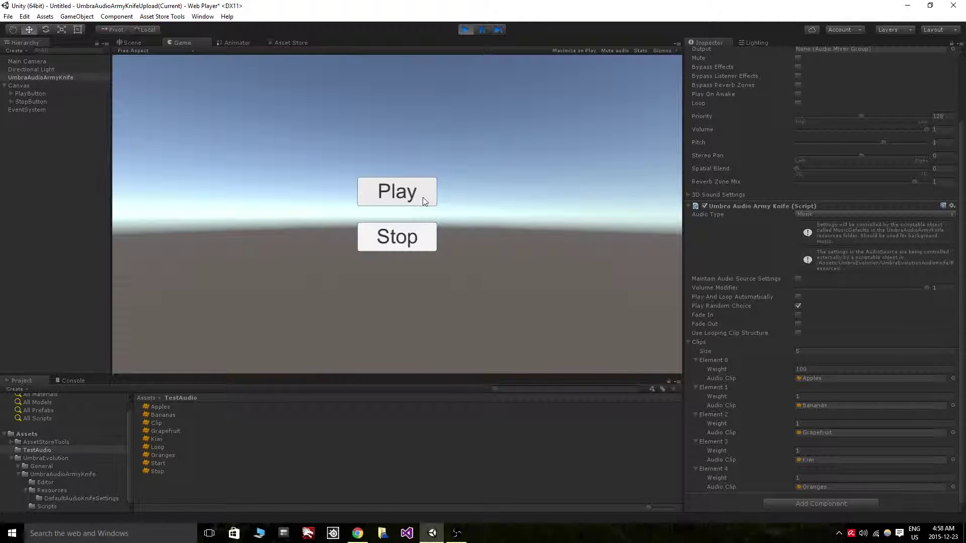
click(423, 198)
Step: Turn off Play Random Choice, enable Fade In and Fade Out at 1, and play it in-game
click(798, 306)
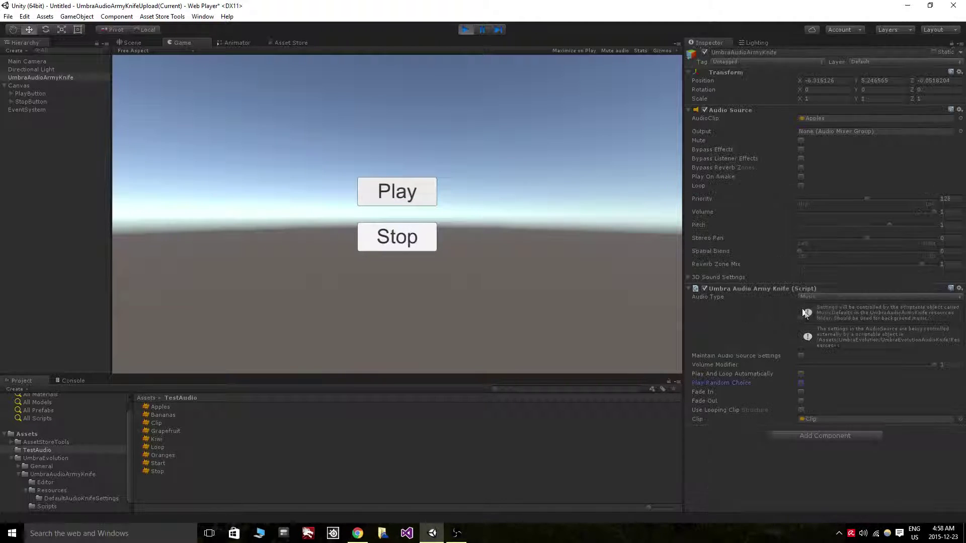
click(801, 392)
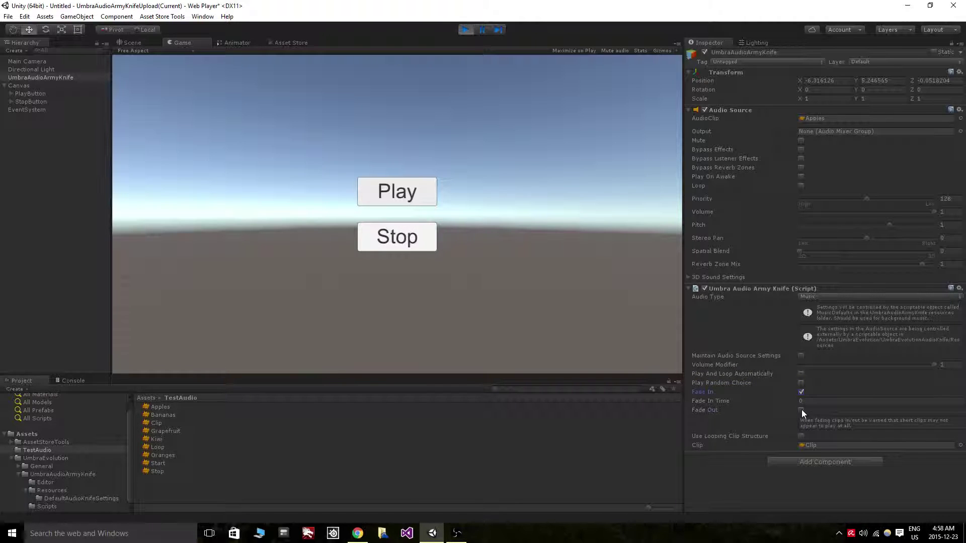
click(801, 410)
click(823, 401)
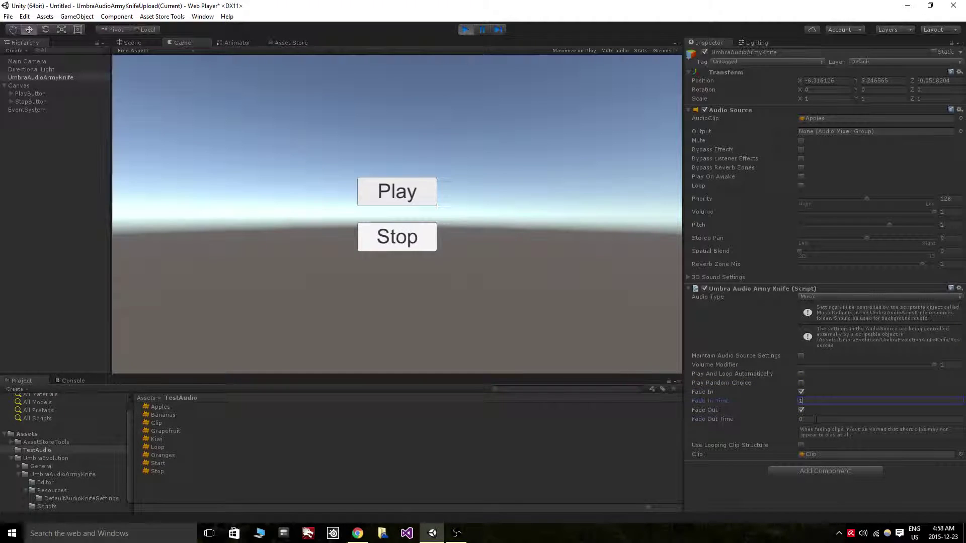
click(815, 419)
text(1)
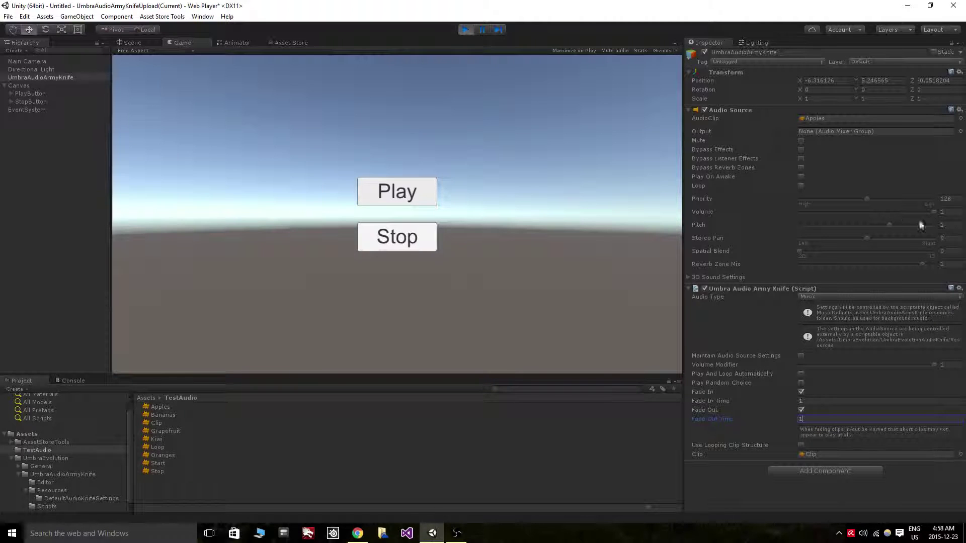
click(412, 197)
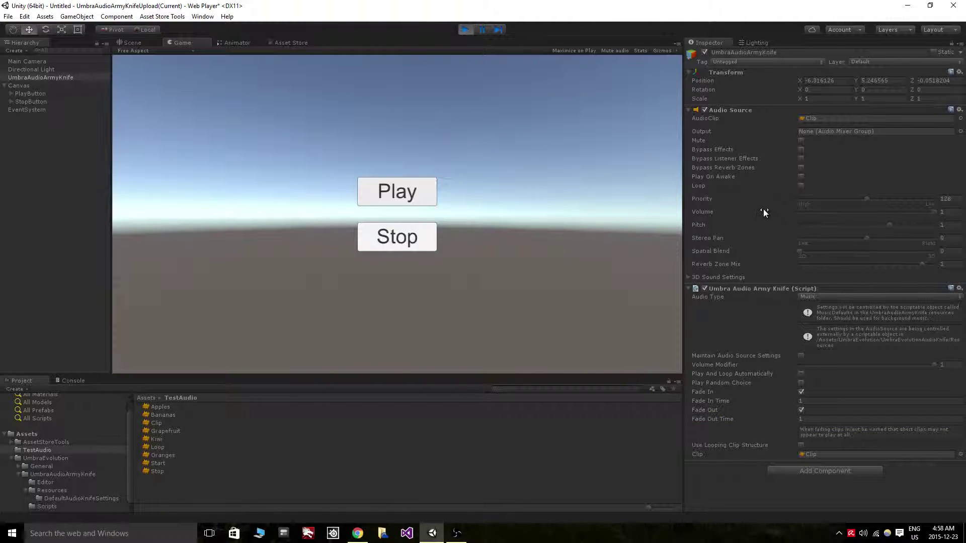
Step: Disable Fade In and Fade Out and enable Use Looping Clip Structure
click(801, 393)
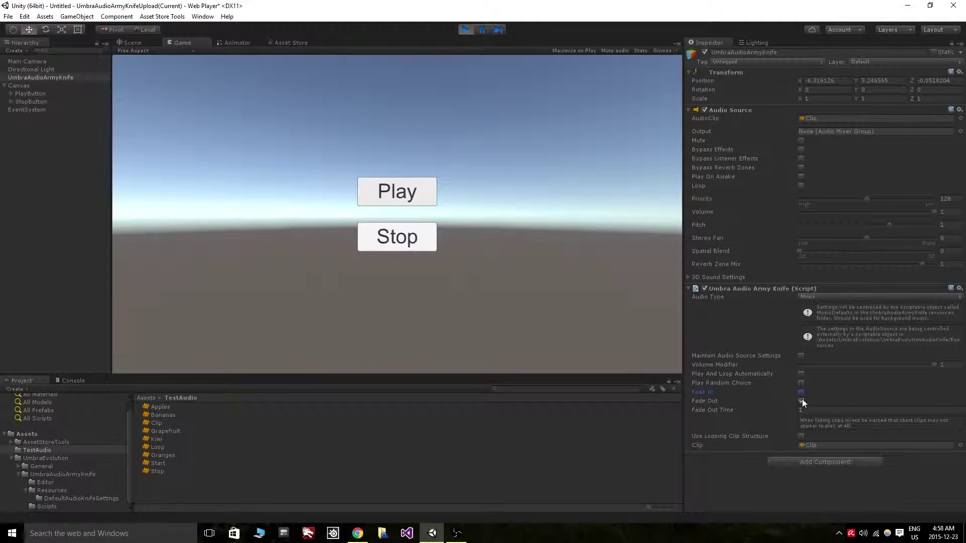
click(802, 400)
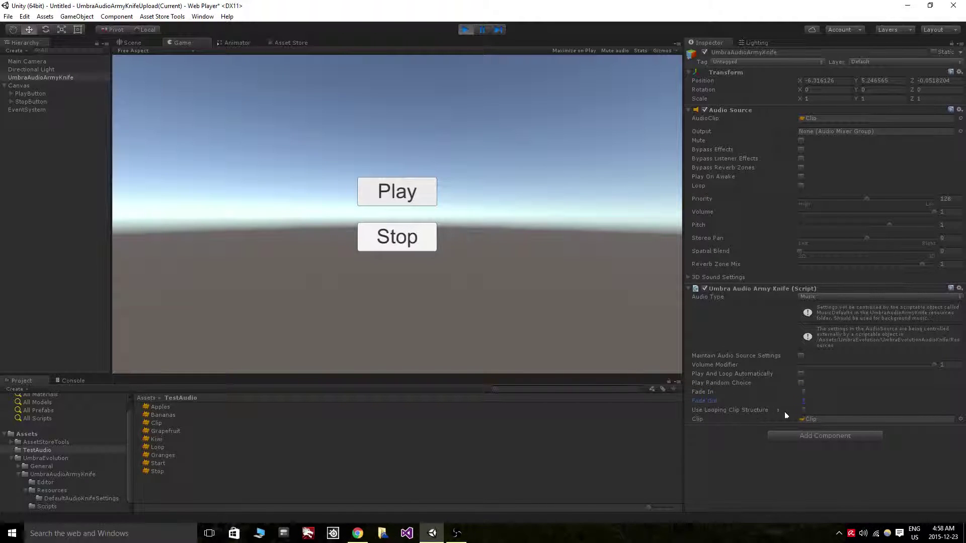
click(802, 410)
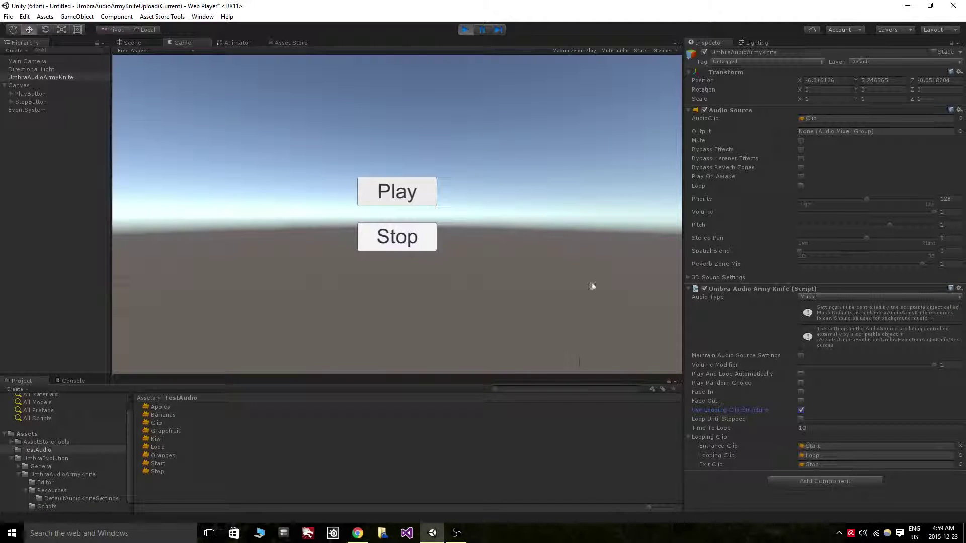
Step: Play the Start, Loop and Stop looping sequence in the running game
click(408, 195)
Step: Enable Loop Until Stopped, then play the loop in-game and stop it to hear Stop
click(804, 428)
click(801, 420)
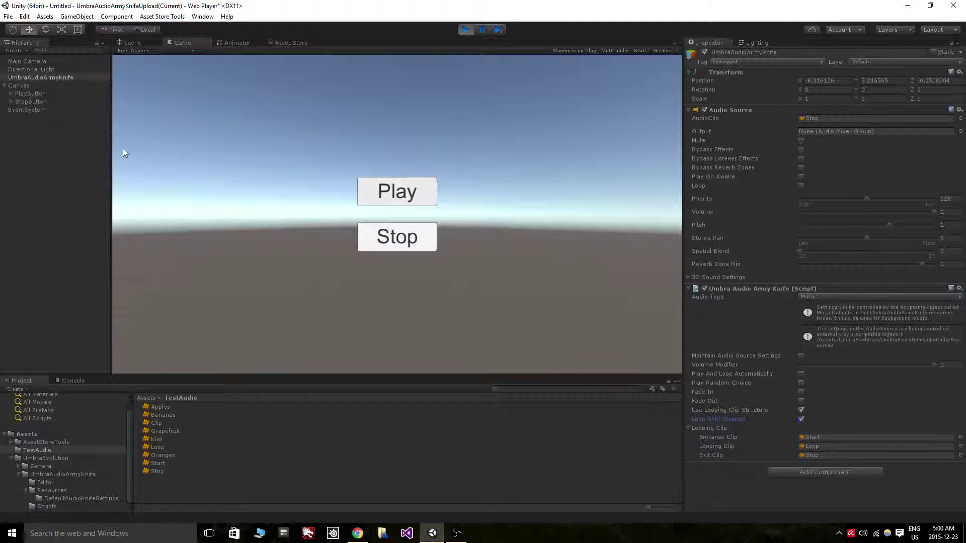
click(416, 198)
click(412, 239)
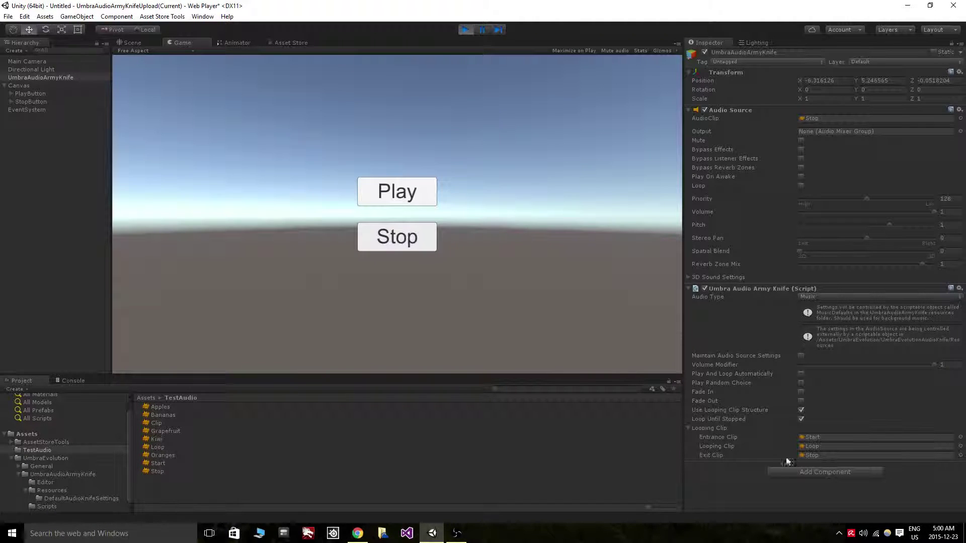
Step: Try Play Random Choice with 3 Looping Clips elements, then turn random choice off again
click(801, 383)
click(829, 438)
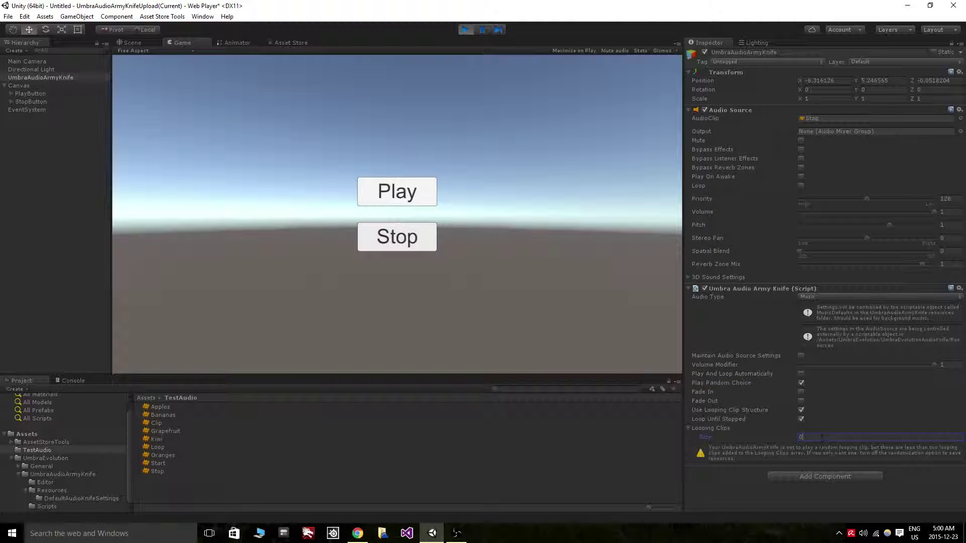
text(3)
key(Return)
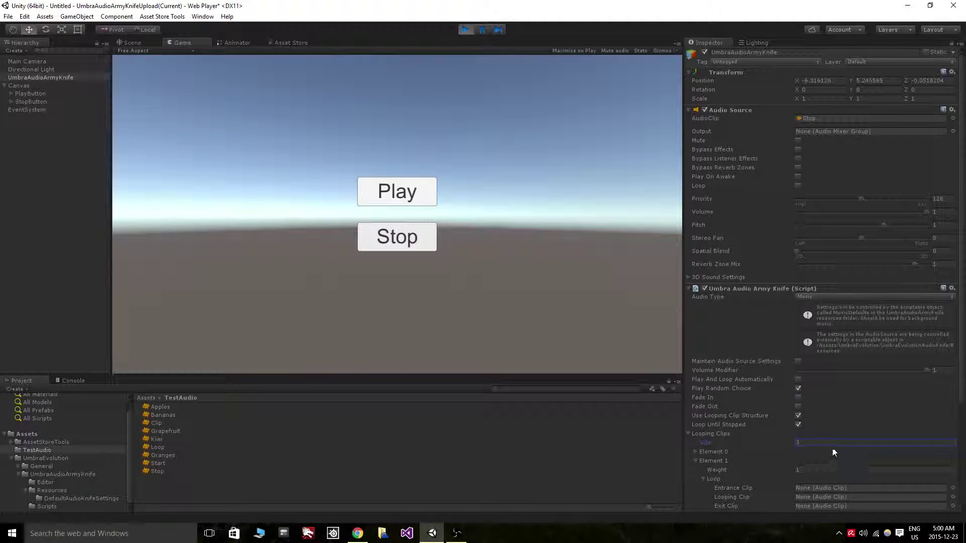
scroll(815, 433, down, 3)
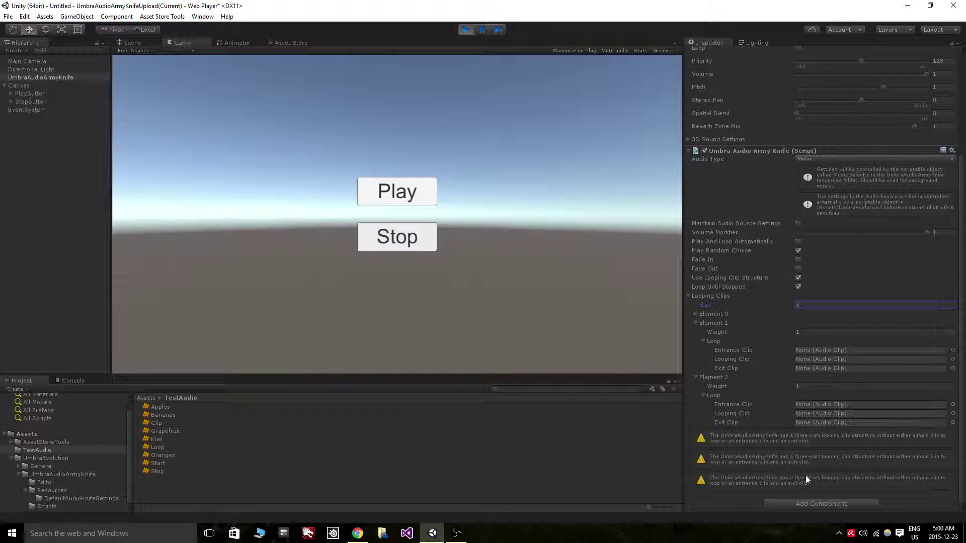
click(799, 251)
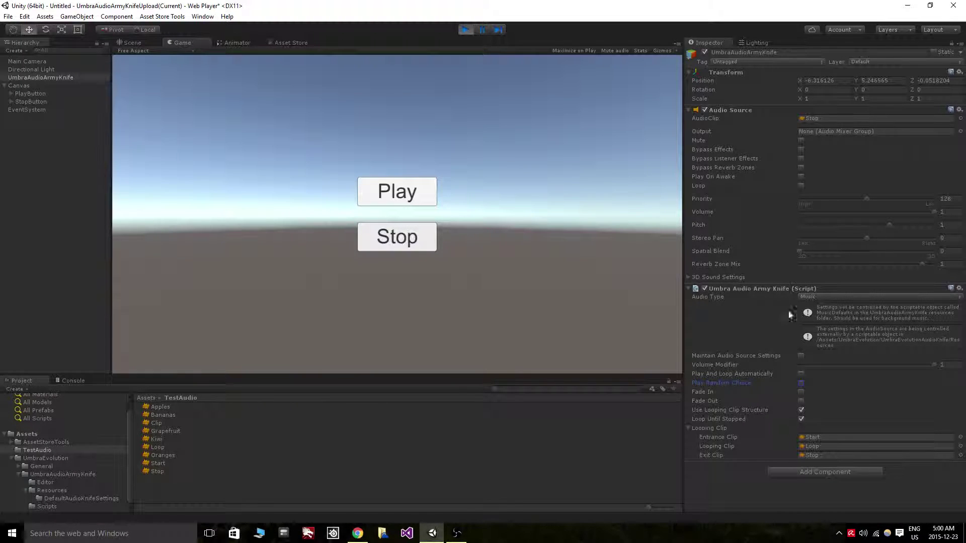
Step: Switch the Audio Type between Sound Effect 2D and Sound Effect 3D, ending on 2D
click(823, 296)
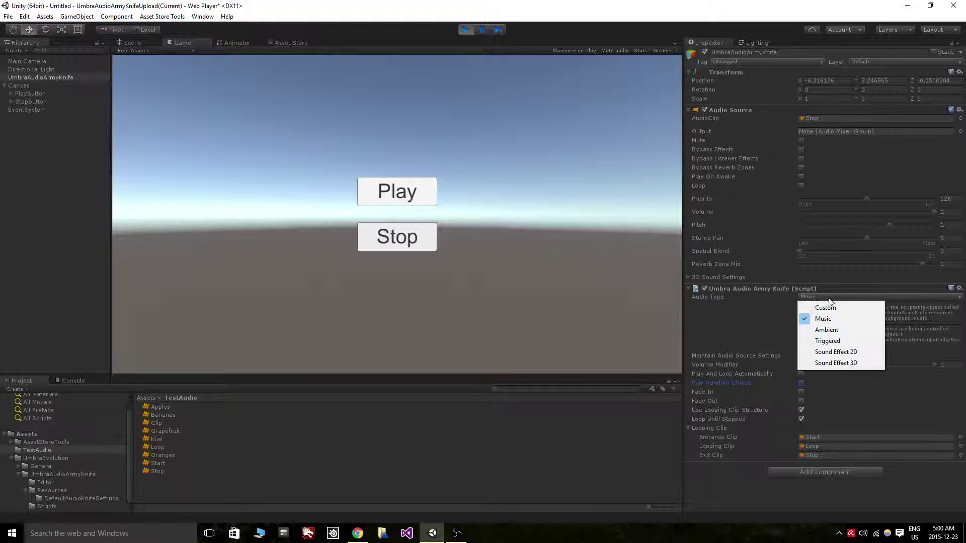
click(855, 352)
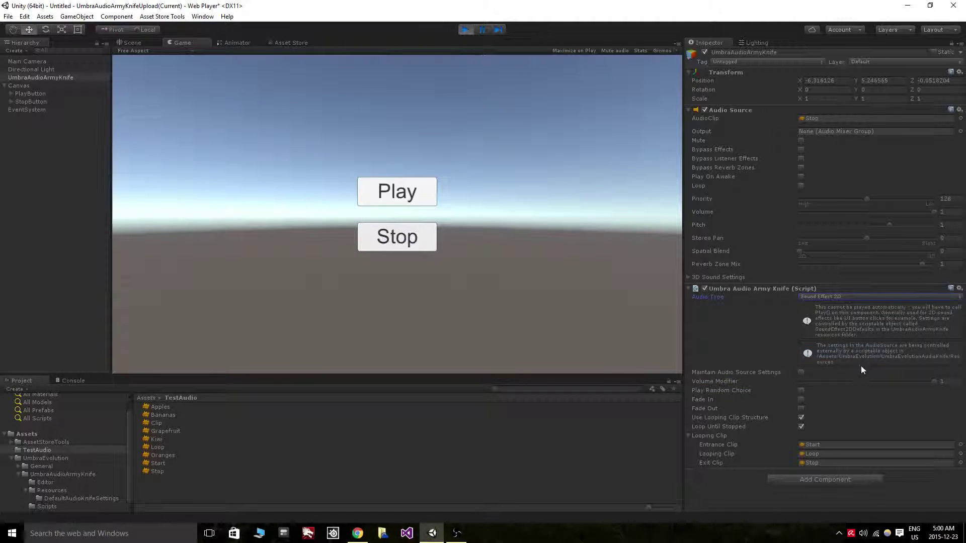
click(820, 297)
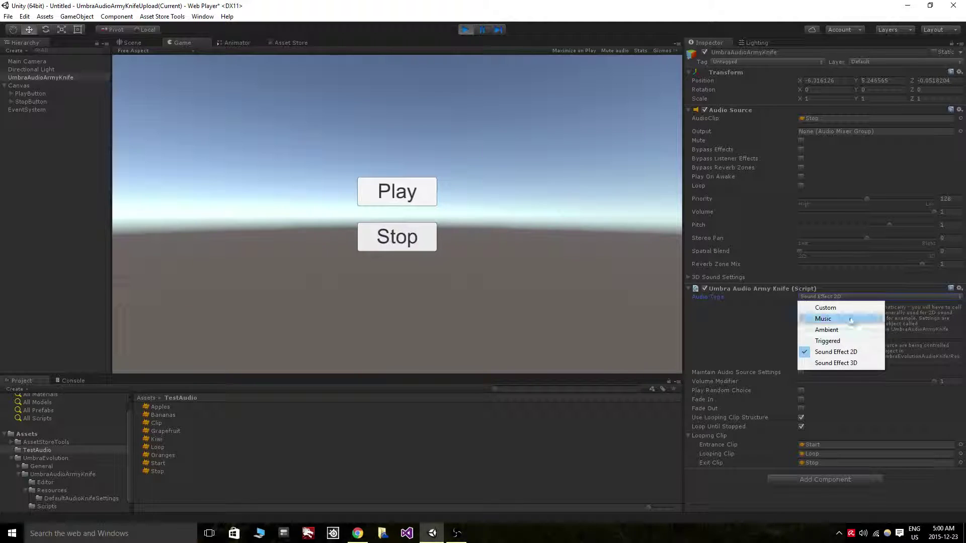
click(861, 362)
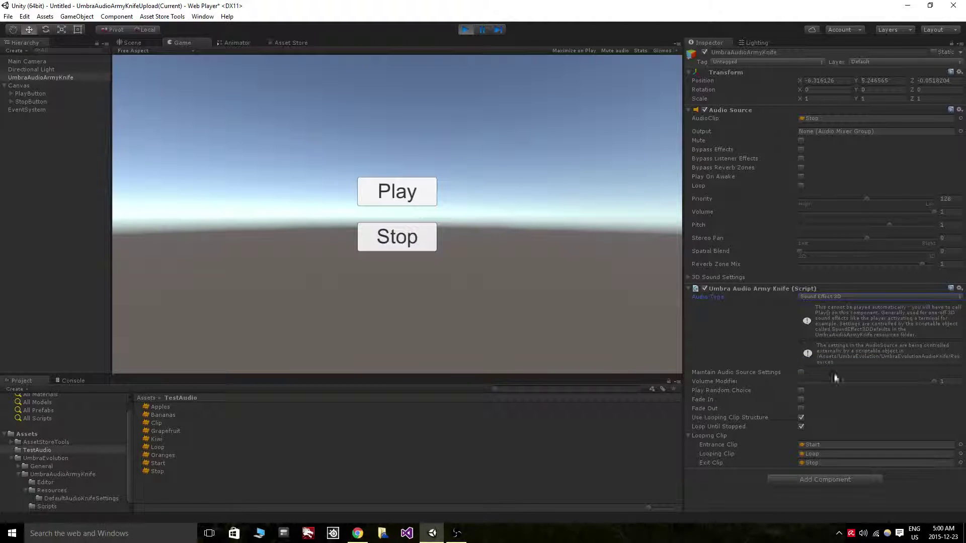
click(817, 297)
click(836, 352)
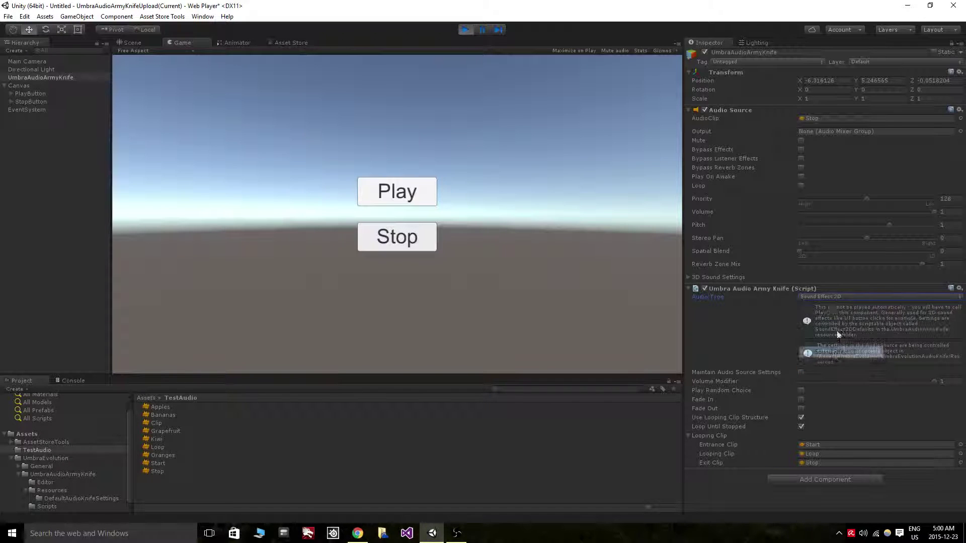
click(829, 297)
Step: Set Audio Type to Triggered, enable Use Tags and expand the Trigger Tags list
click(834, 339)
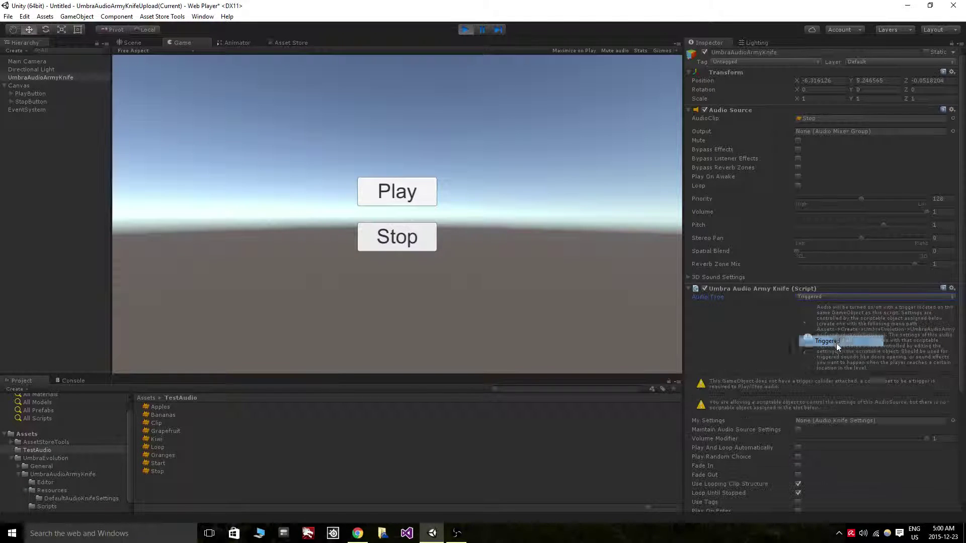
scroll(855, 364, down, 5)
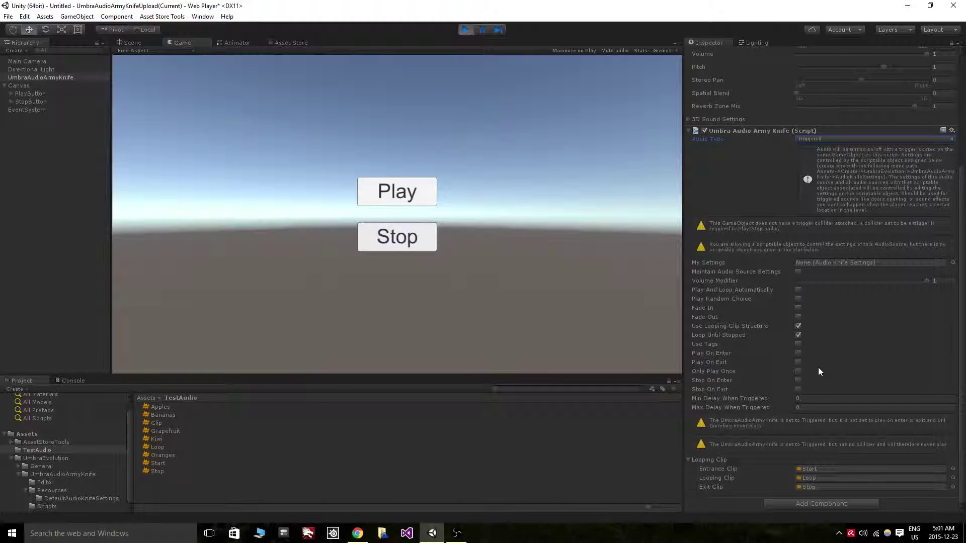
click(798, 344)
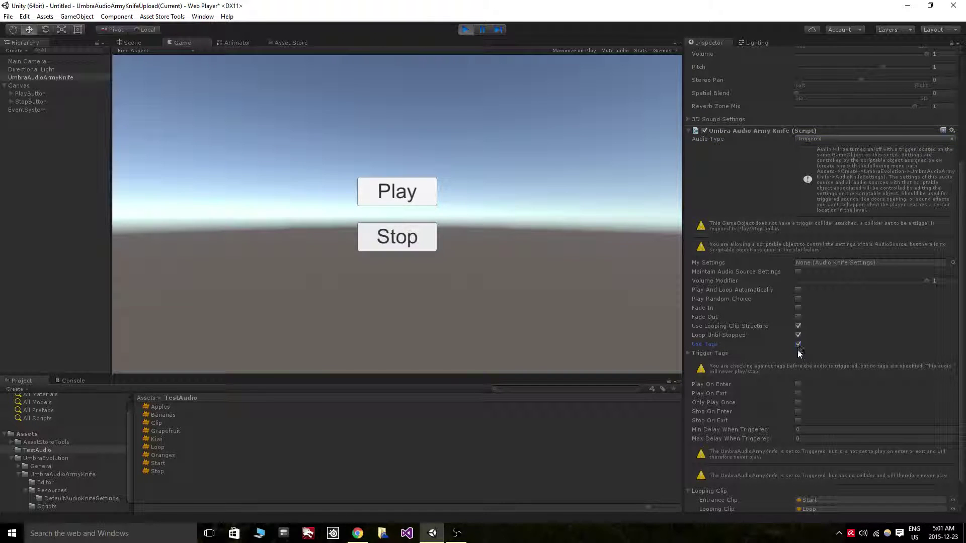
click(708, 354)
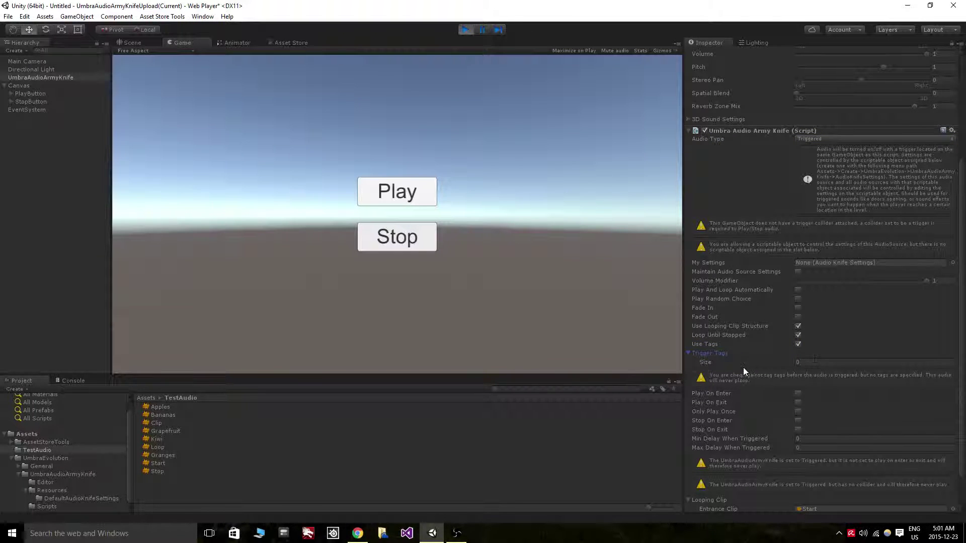
Step: Leave Use Tags and Only Play Once unchecked and turn off Use Looping Clip Structure
click(799, 344)
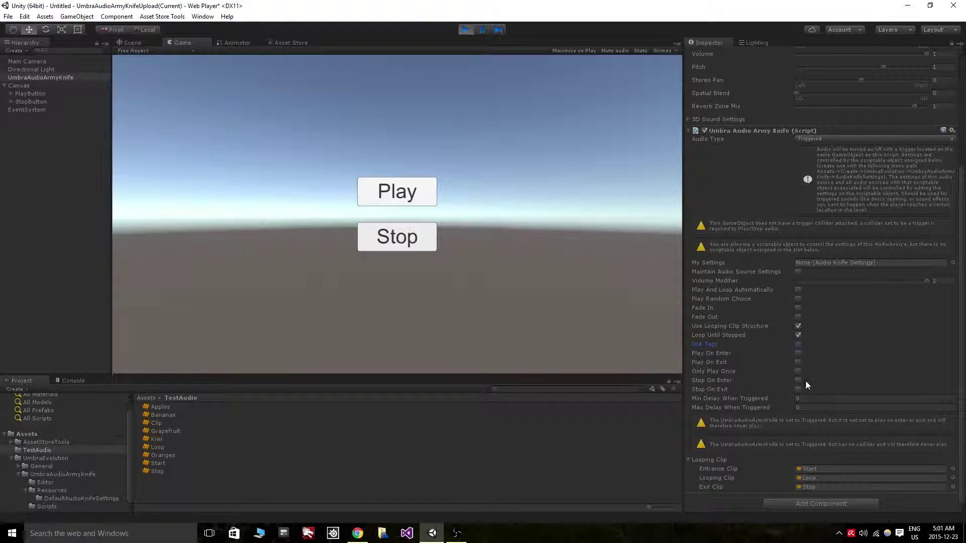
click(799, 372)
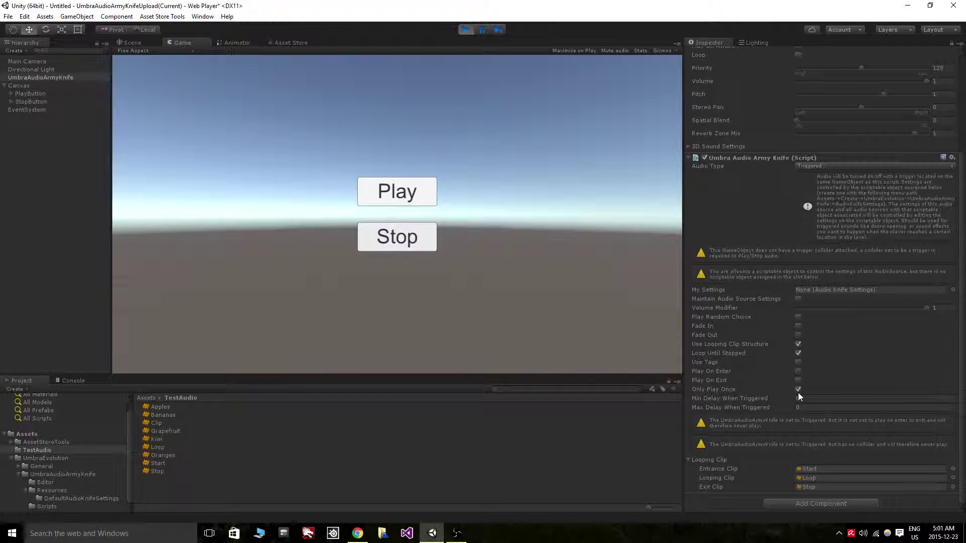
click(799, 390)
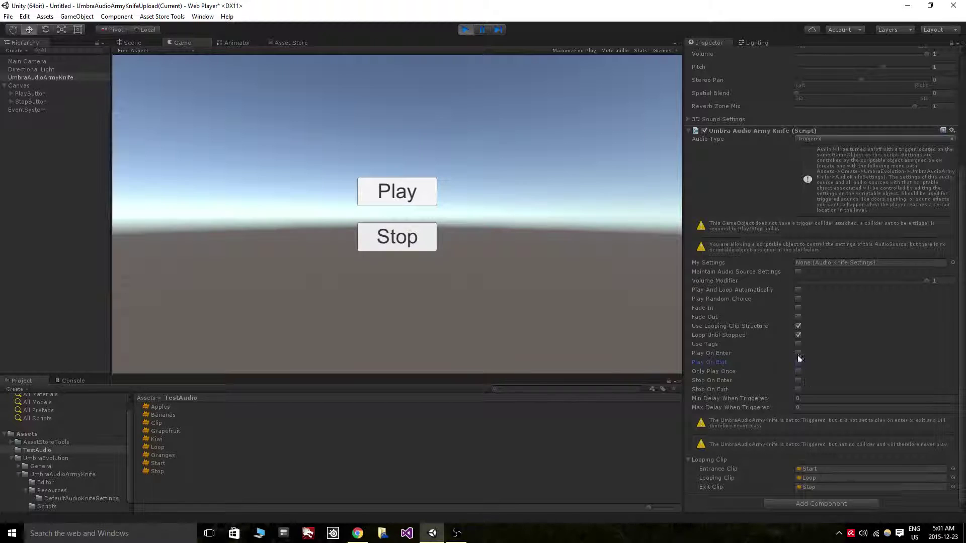
click(798, 326)
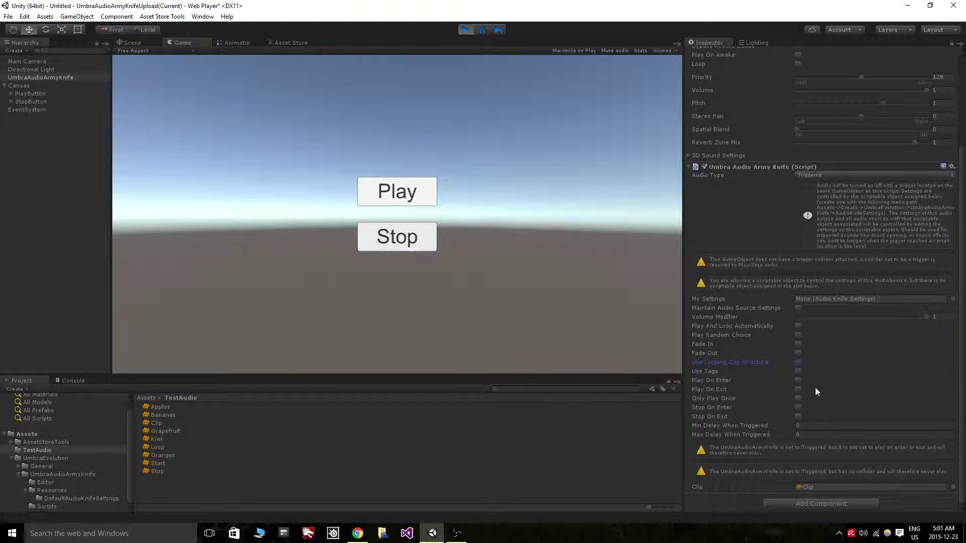
Step: Enable Play And Loop Automatically, with Min and Max Time Between Plays left at 0
click(798, 326)
click(798, 327)
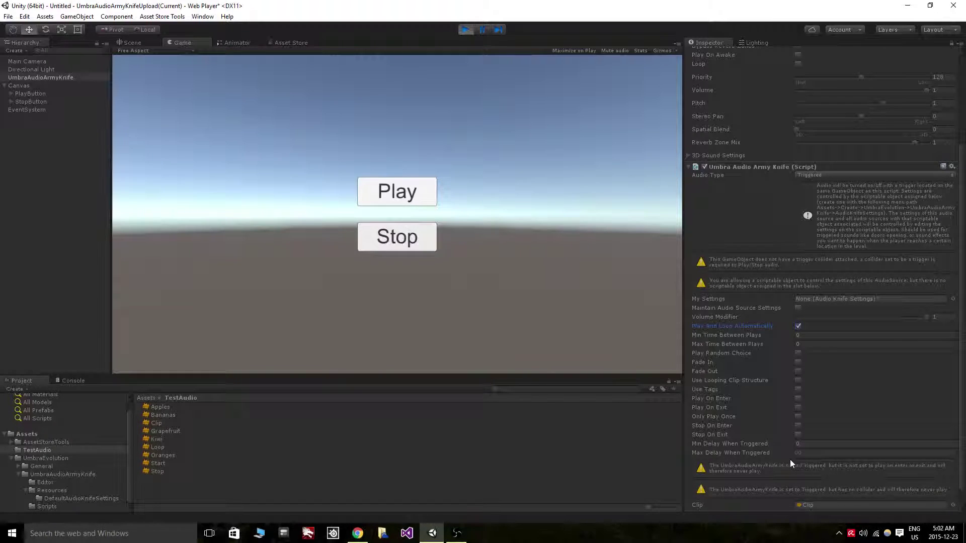
scroll(760, 478, up, 3)
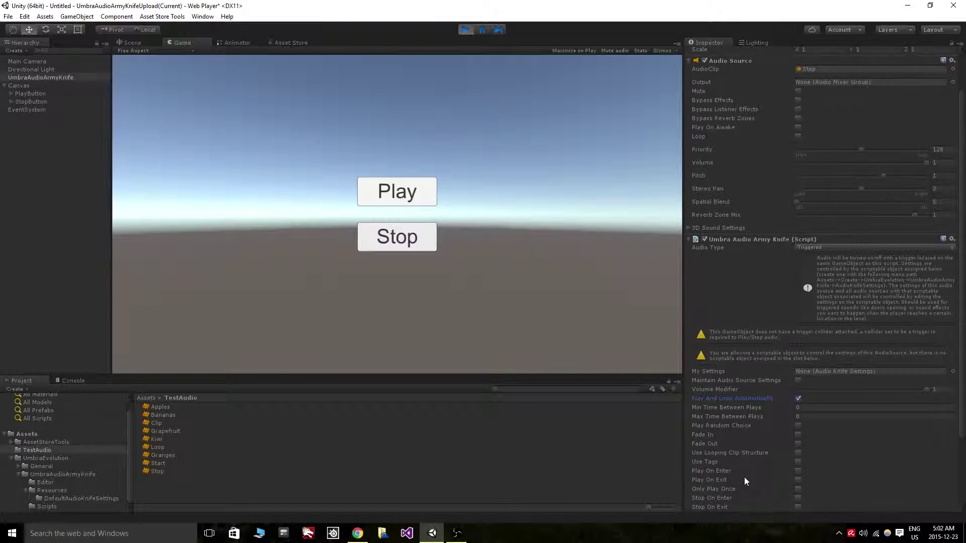
scroll(745, 477, up, 2)
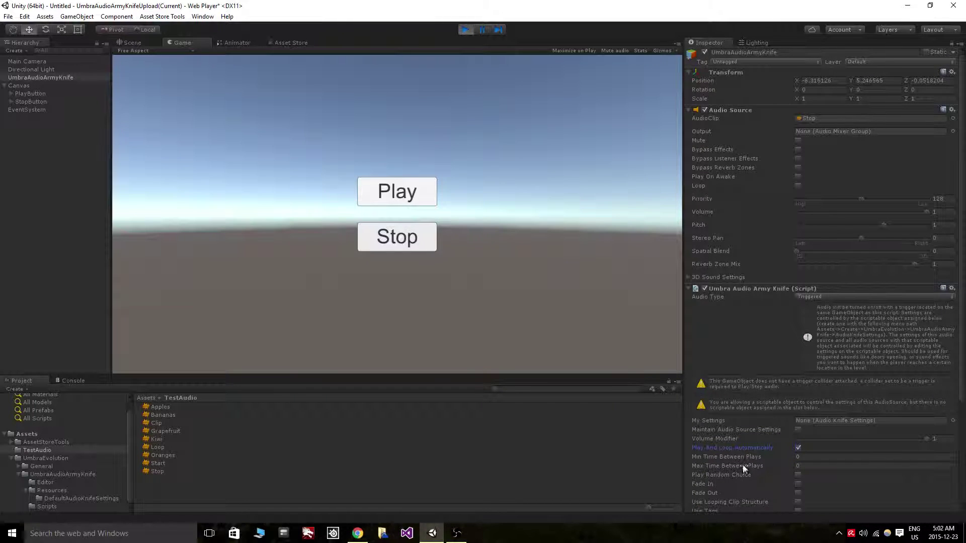